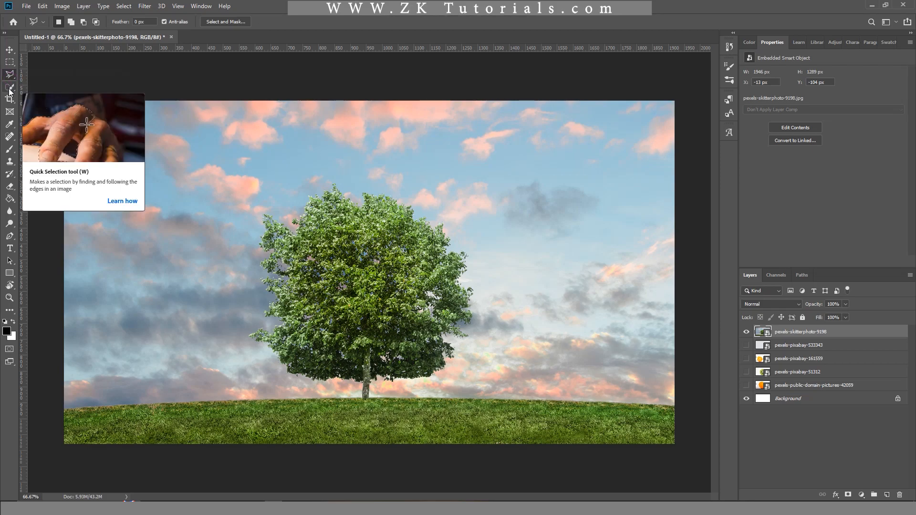
Copy the tree to a new layer using a rectangular marquee selection of about 769 by 655 px
left_click(10, 63)
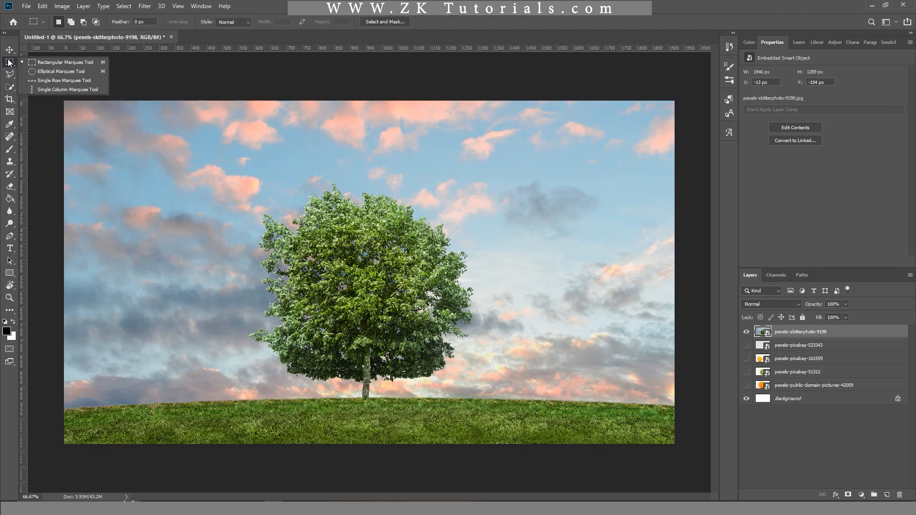
left_click(49, 64)
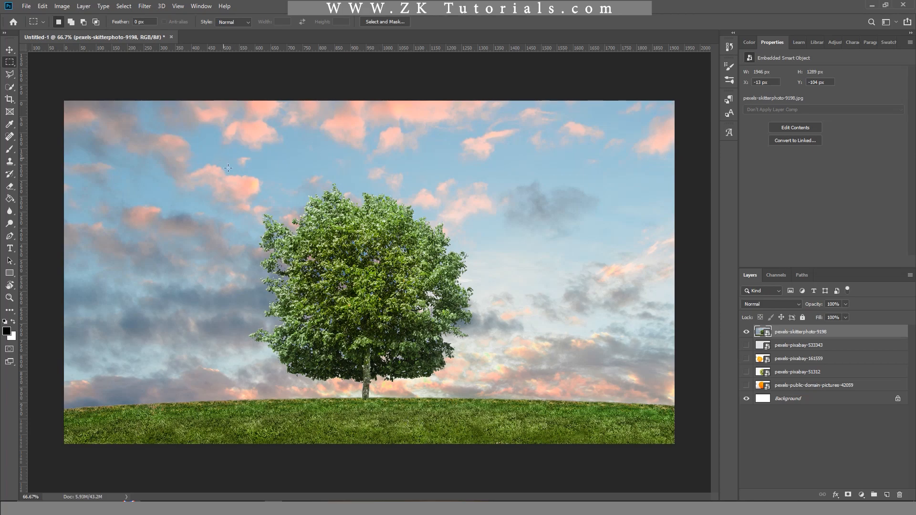
left_click_drag(251, 191, 494, 399)
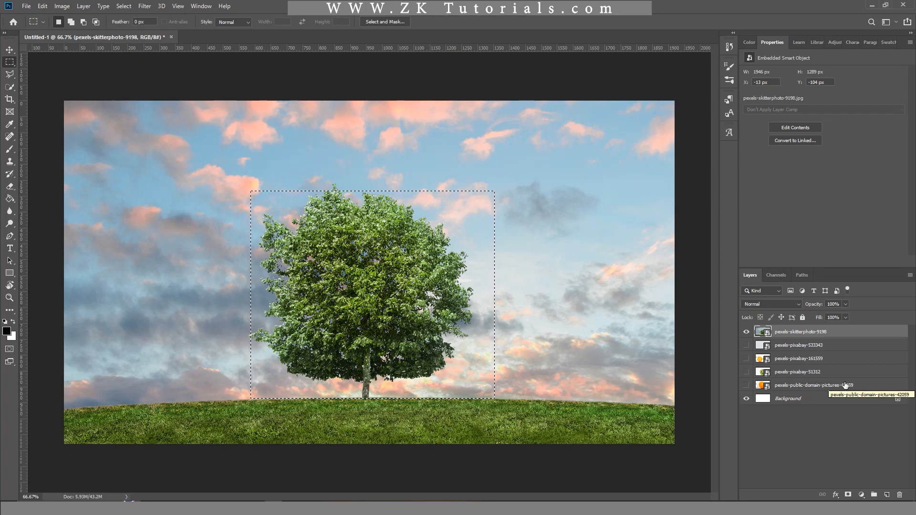
right_click(374, 299)
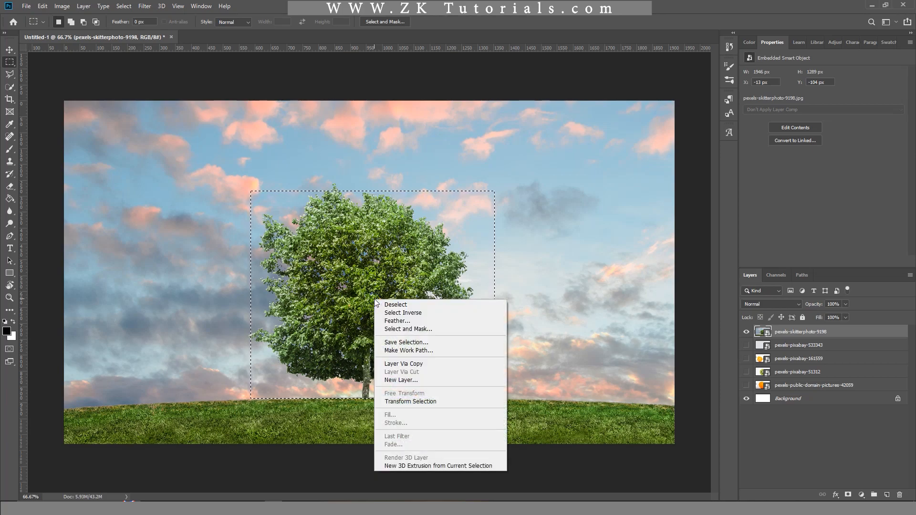
left_click(392, 364)
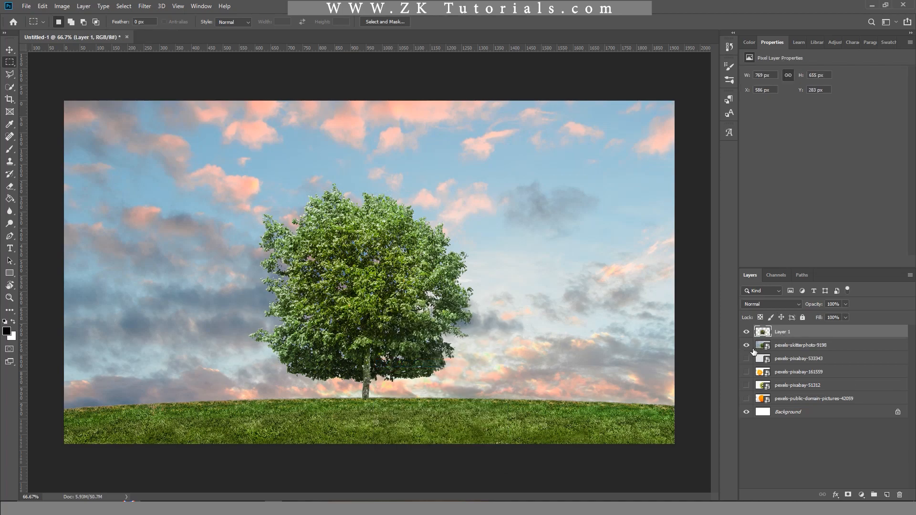
View the copied tree without the photo, hide Layer 1, and make the pexels-skitterphoto-9198 layer visible and active again
left_click(747, 346)
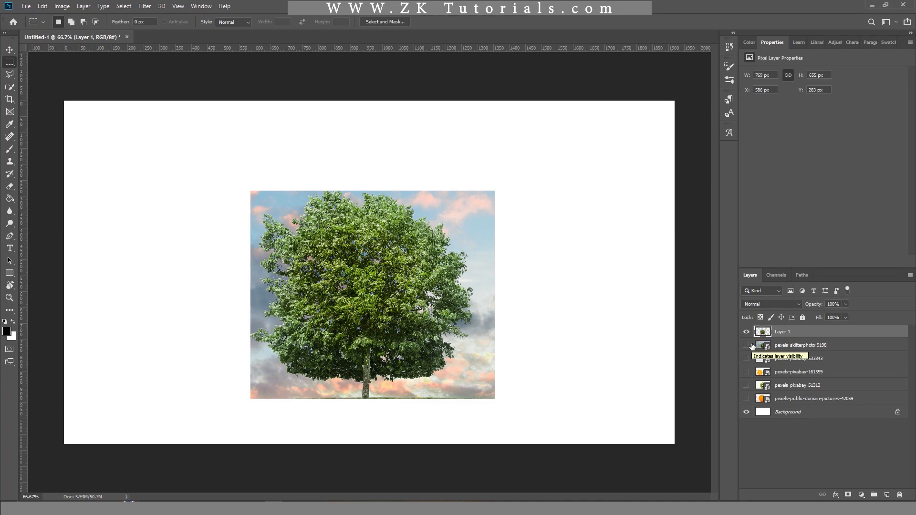
left_click(746, 333)
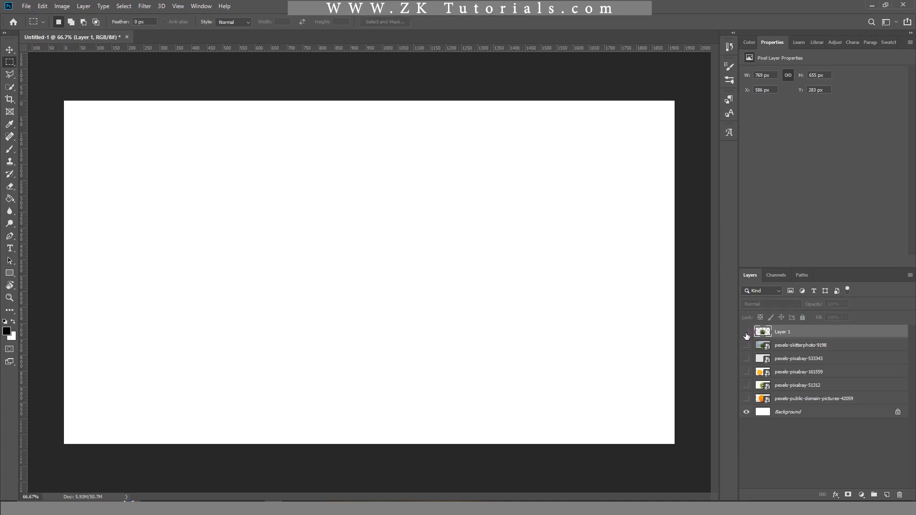
left_click(747, 346)
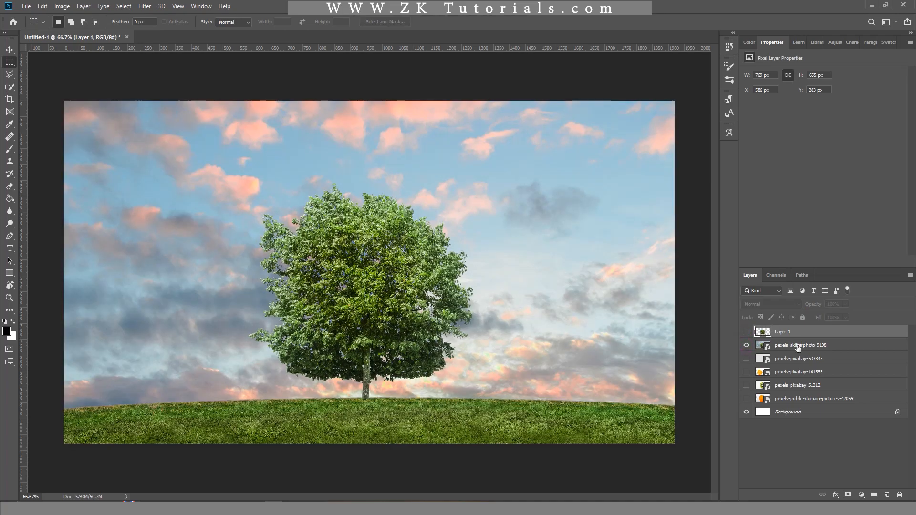
left_click(798, 348)
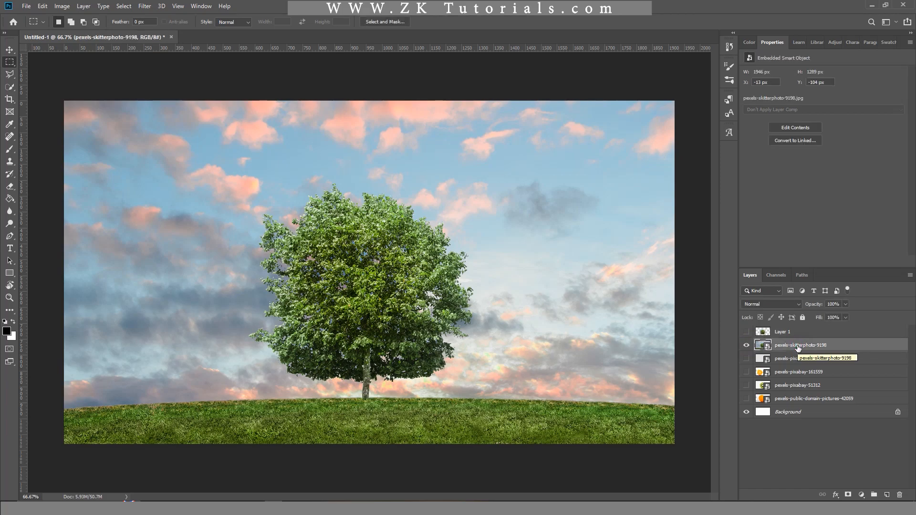
Copy the grey cloud right of the tree to a new layer using an elliptical selection of about 353 by 158 px
right_click(9, 62)
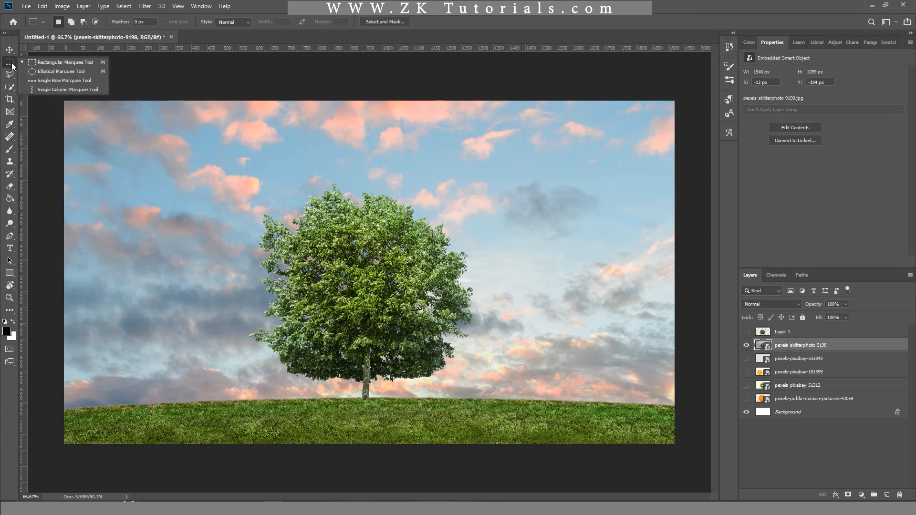
left_click(50, 71)
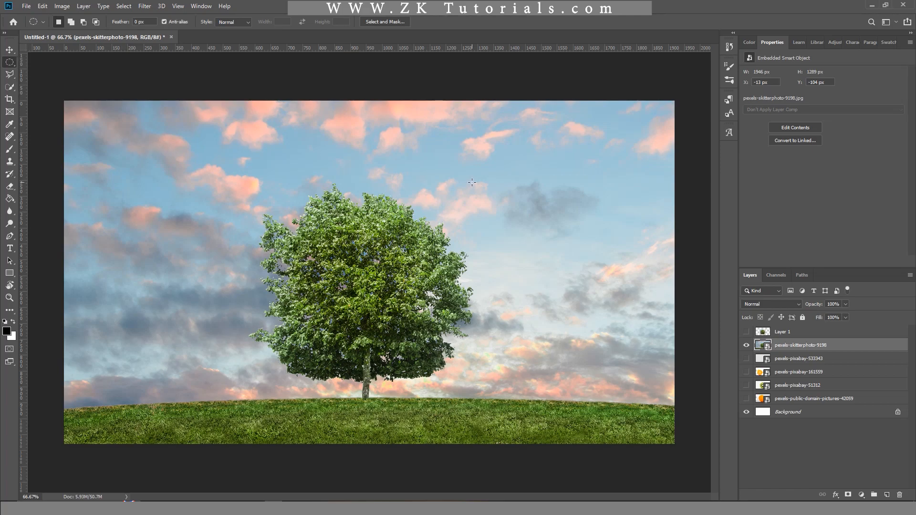
left_click_drag(494, 180, 605, 230)
right_click(562, 203)
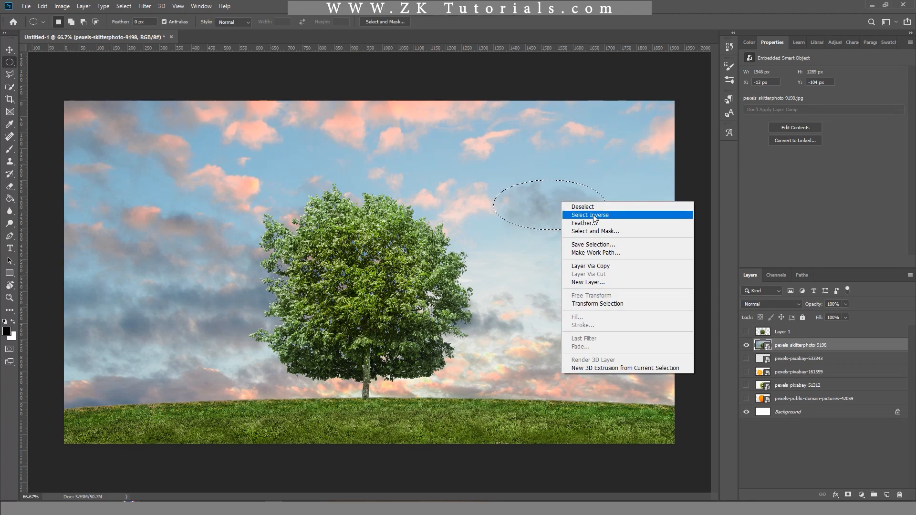
left_click(590, 265)
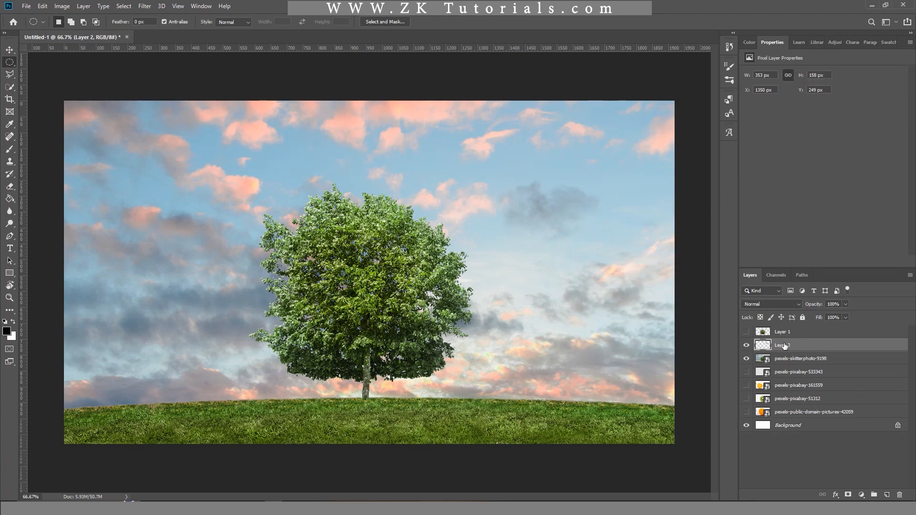
View the elliptical cloud copy on its own, hide Layer 2, and show the pexels-skitterphoto-9198 layer again
left_click(747, 359)
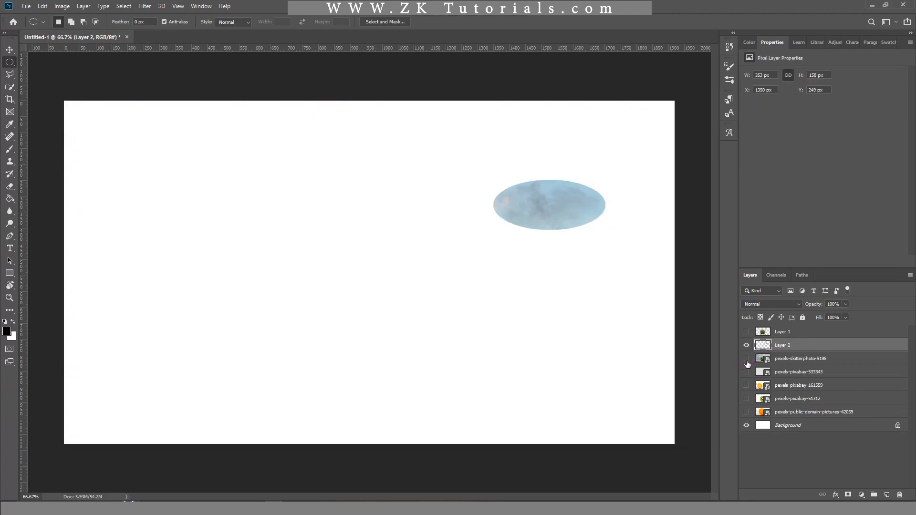
left_click(747, 345)
left_click(747, 359)
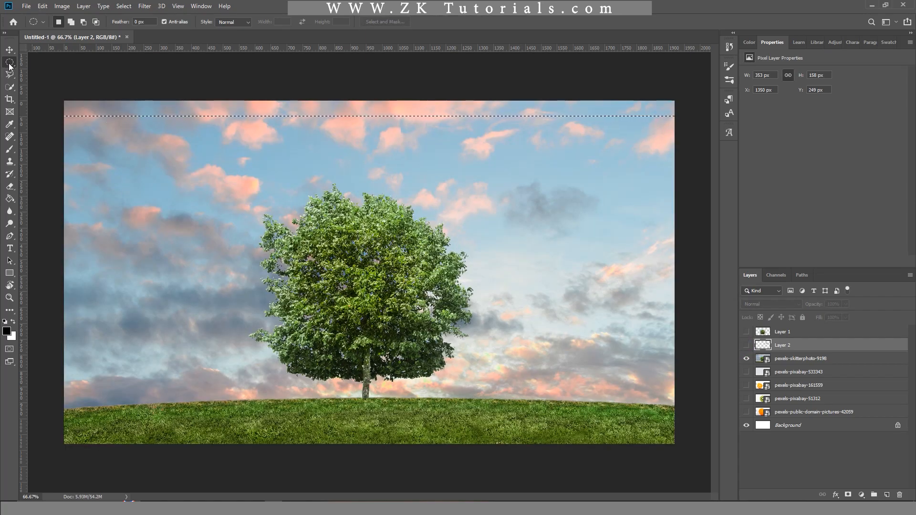
Cycle through the marquee tool variants and finish on the Rectangular Marquee tool
right_click(10, 64)
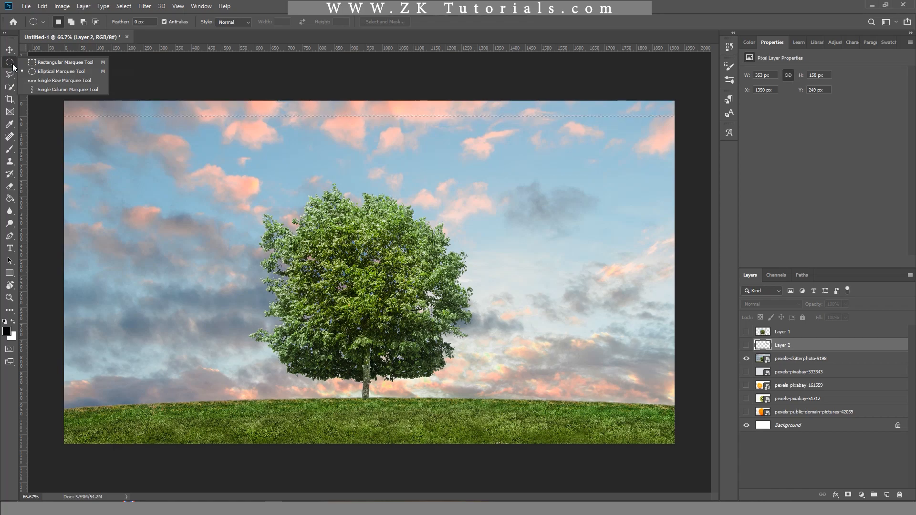
left_click(13, 65)
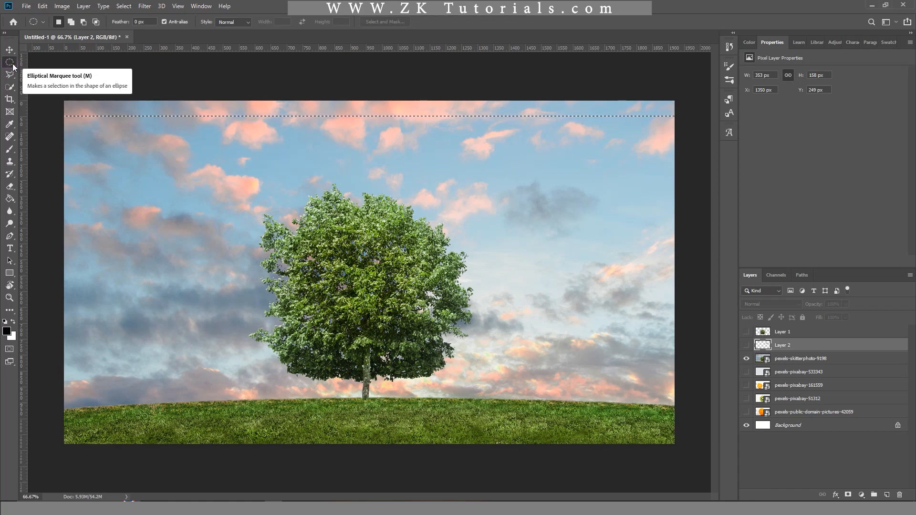
left_click(11, 62, "alt")
left_click(11, 62, "alt")
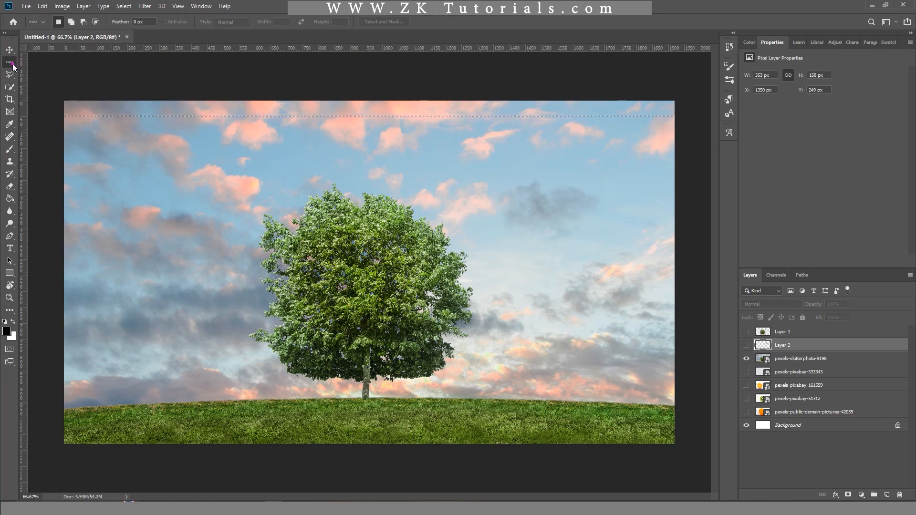
left_click(12, 66, "alt")
left_click(12, 66, "alt")
left_click(13, 66, "alt")
left_click(13, 66, "alt")
left_click(13, 66, "alt")
left_click(13, 65, "alt")
left_click(13, 66, "alt")
left_click(13, 66, "alt")
left_click(13, 66, "alt")
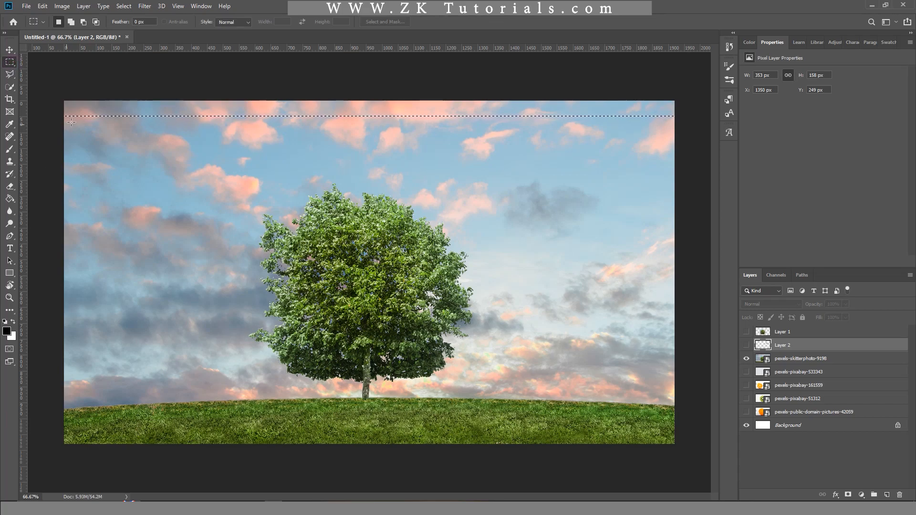
Draw successive rectangular selections over the sky in New Selection mode, each replacing the previous one
left_click_drag(84, 129, 194, 369)
left_click_drag(283, 125, 606, 163)
left_click_drag(83, 124, 234, 393)
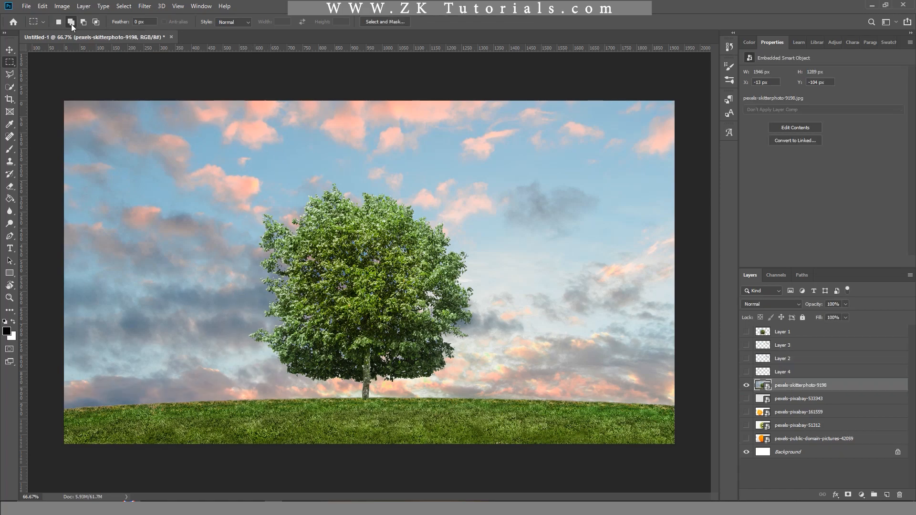
Combine several overlapping rectangles over the clouds left of the tree in Add to Selection mode, and deselect the combined area
left_click_drag(112, 142, 243, 368)
left_click_drag(180, 123, 353, 163)
left_click_drag(109, 131, 202, 152)
left_click_drag(72, 321, 168, 400)
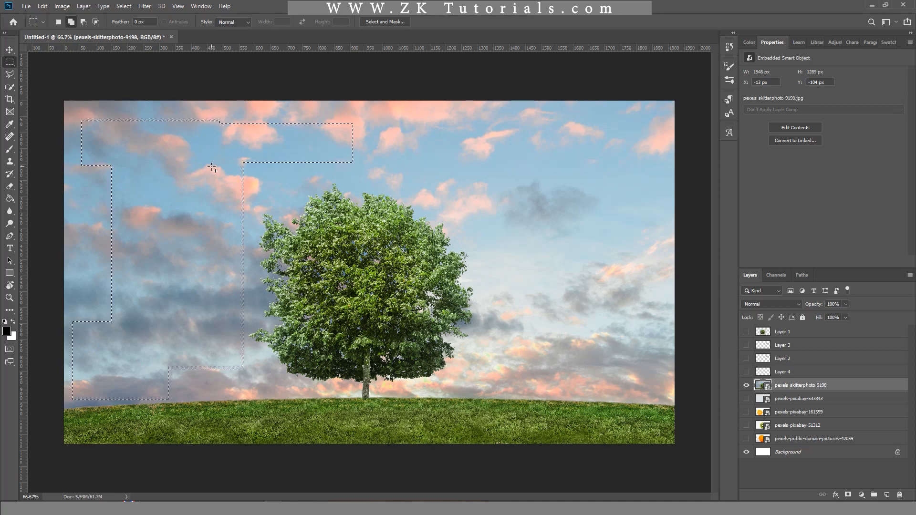
key("ctrl+d")
key("ctrl+d")
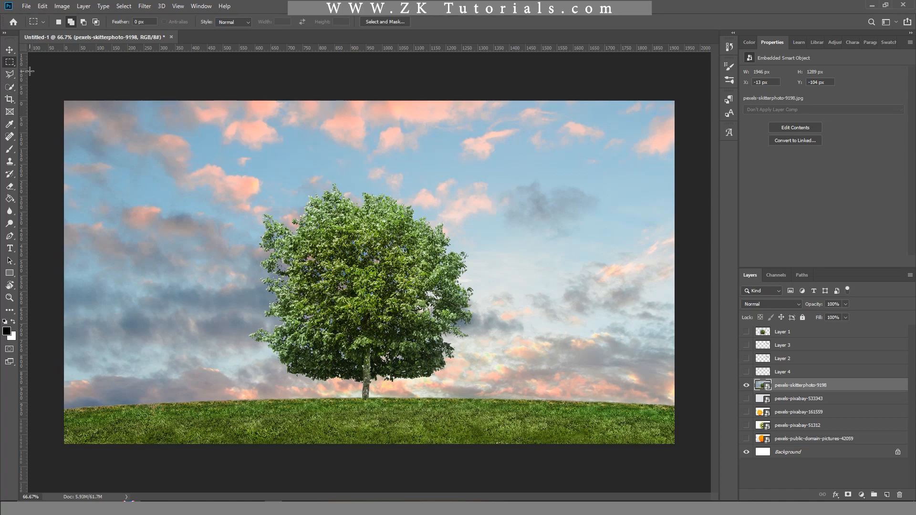
Start a Polygonal Lasso outline along the upper edge of the pink cloud left of the tree, removing the last two misplaced points
left_click(10, 75)
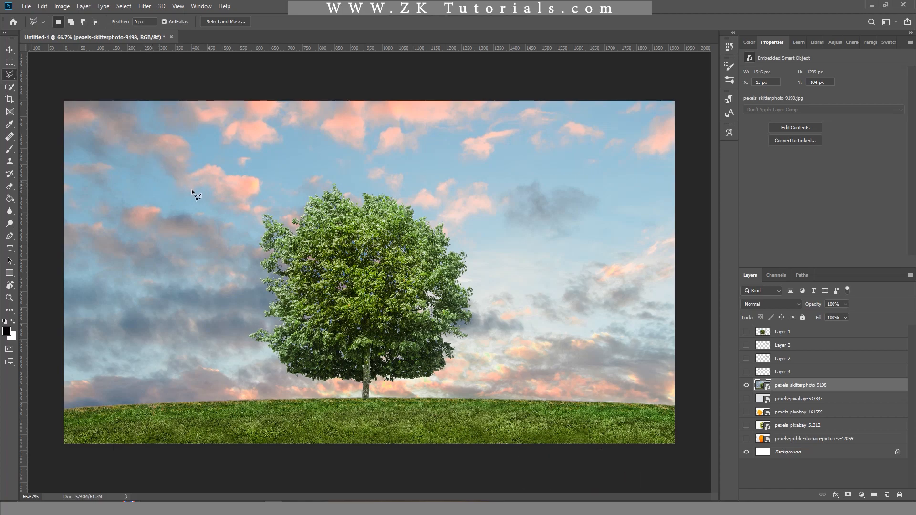
scroll(191, 192, "up", 9)
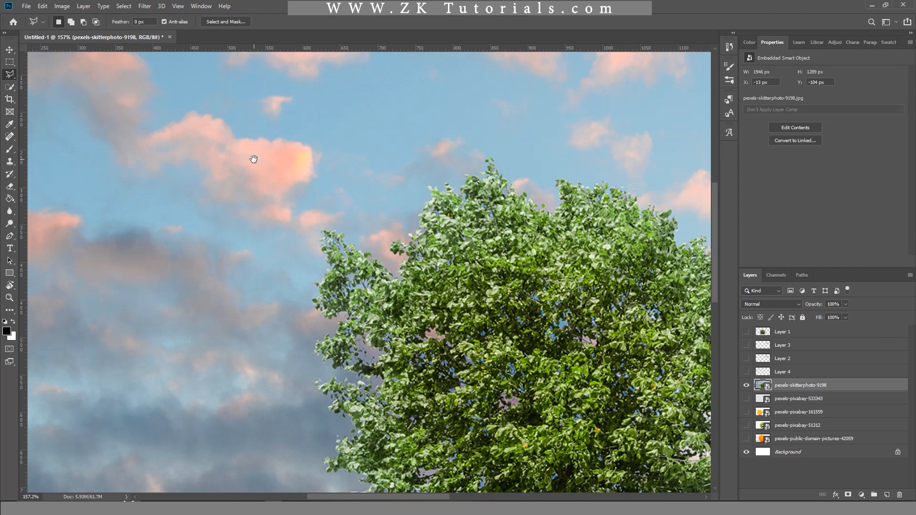
left_click_drag(209, 148, 436, 223)
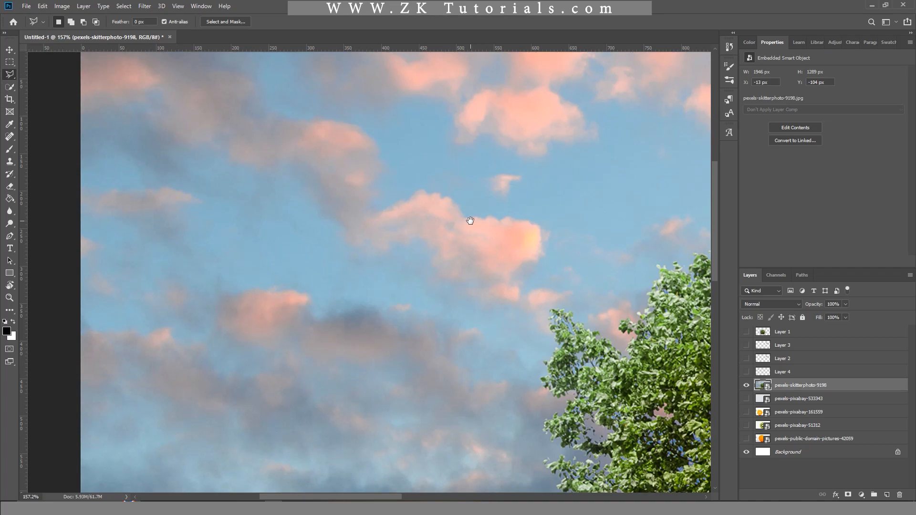
left_click_drag(410, 200, 293, 176)
left_click_drag(503, 266, 456, 207)
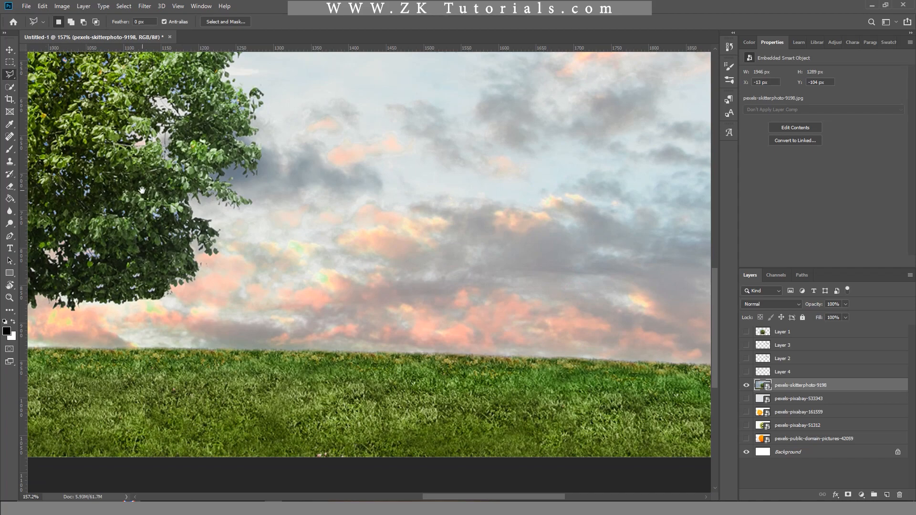
left_click_drag(195, 168, 591, 247)
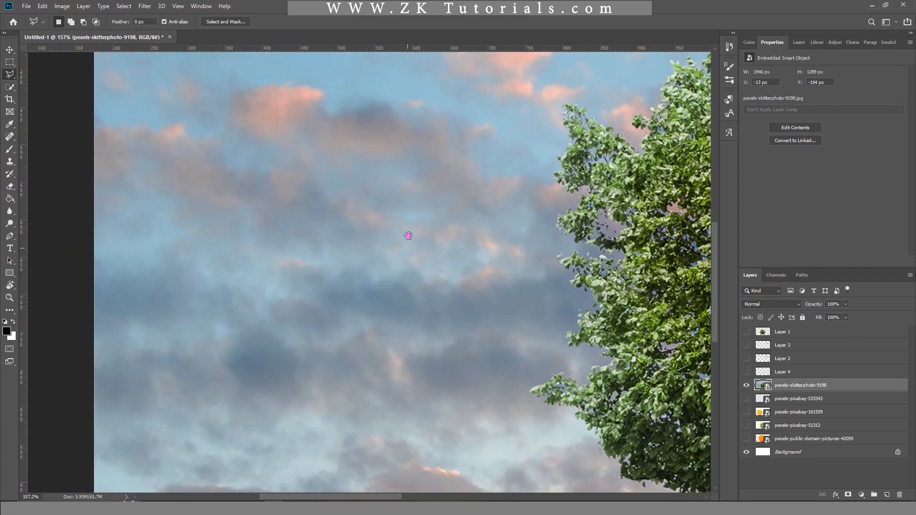
left_click_drag(409, 235, 331, 414)
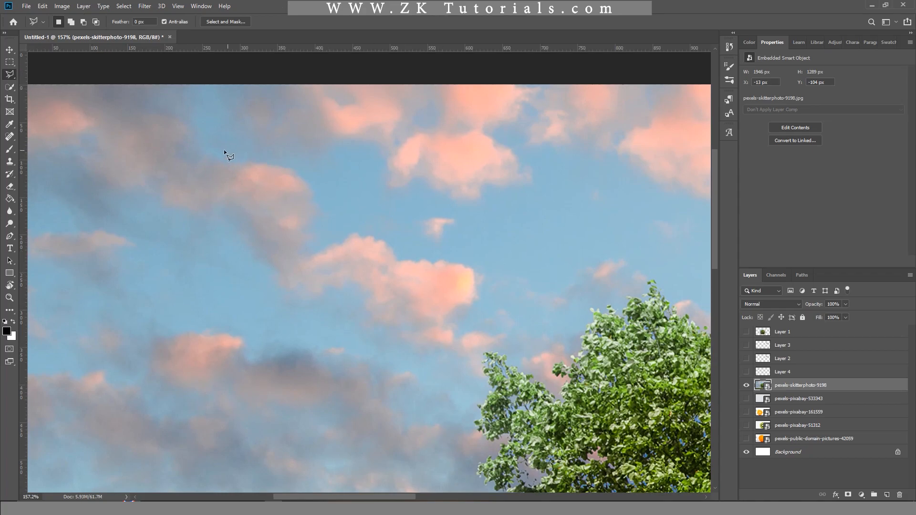
left_click(262, 161)
left_click(373, 226)
left_click(408, 218)
left_click(507, 318)
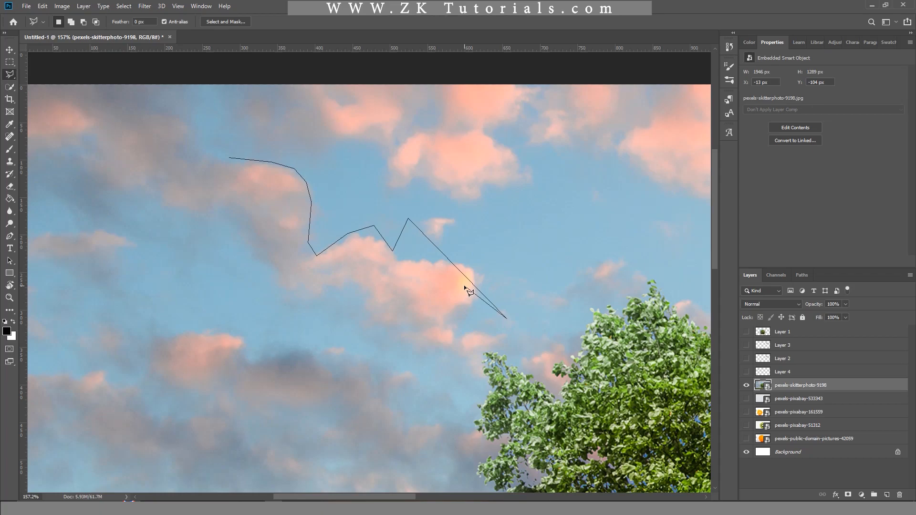
key("BackSpace")
key("BackSpace")
Continue the lasso outline around the right, lower and left sides of the pink cloud and close it into a selection
left_click(480, 261)
left_click(500, 305)
left_click(478, 340)
left_click(442, 365)
left_click(358, 363)
left_click(291, 329)
left_click(244, 300)
left_click(219, 253)
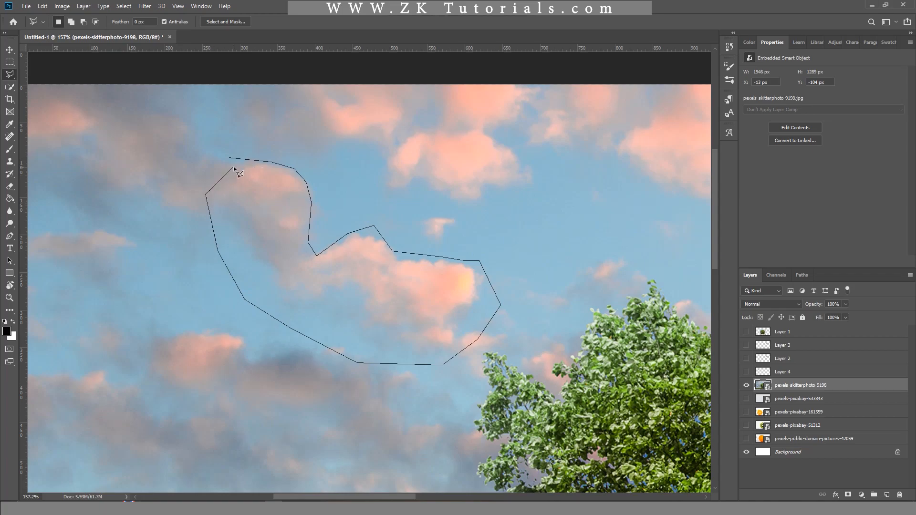
mouse_move(225, 153)
left_mouse_down()
mouse_move(233, 196)
mouse_move(249, 216)
left_mouse_up()
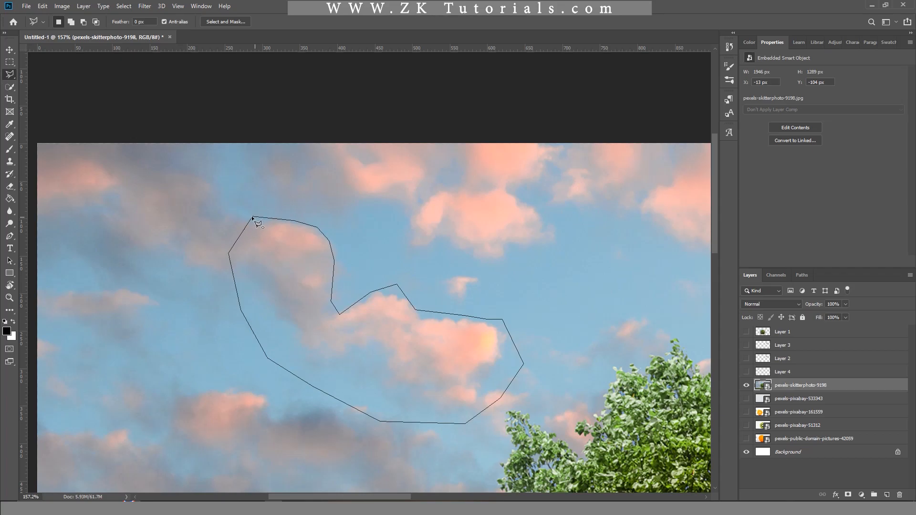
left_click(252, 219)
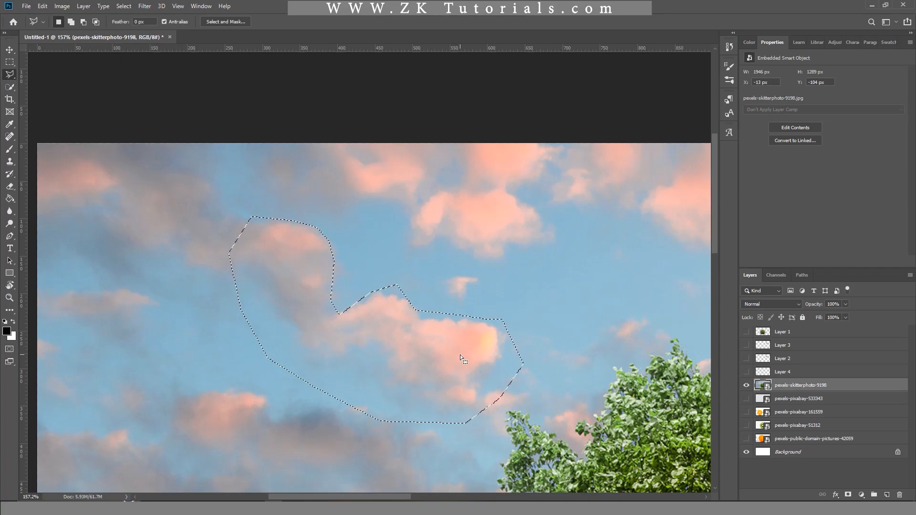
Copy the selected pink cloud to a new layer and hide the pexels-skitterphoto-9198 photo layer
right_click(323, 332)
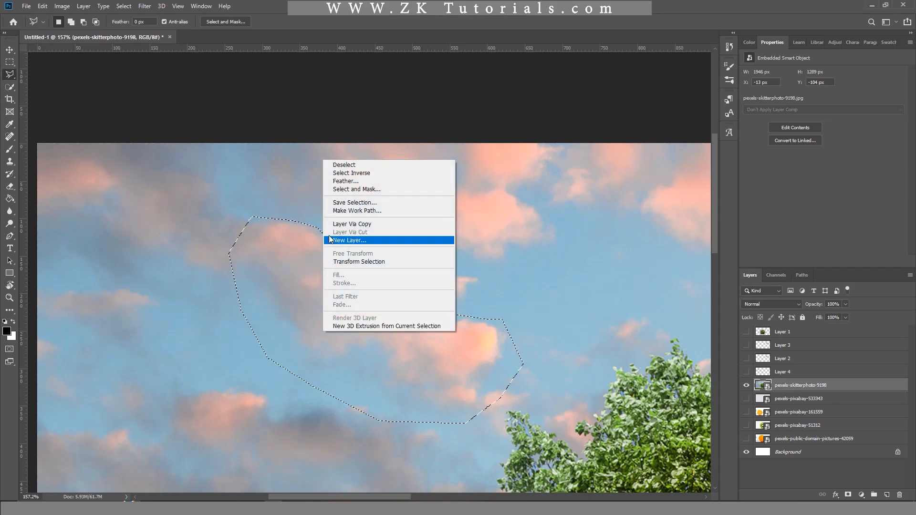
left_click(342, 224)
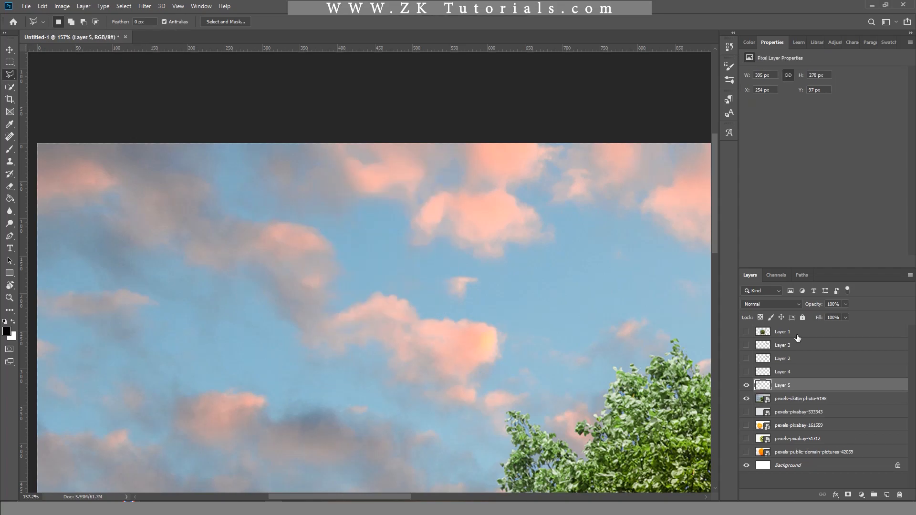
left_click(746, 399)
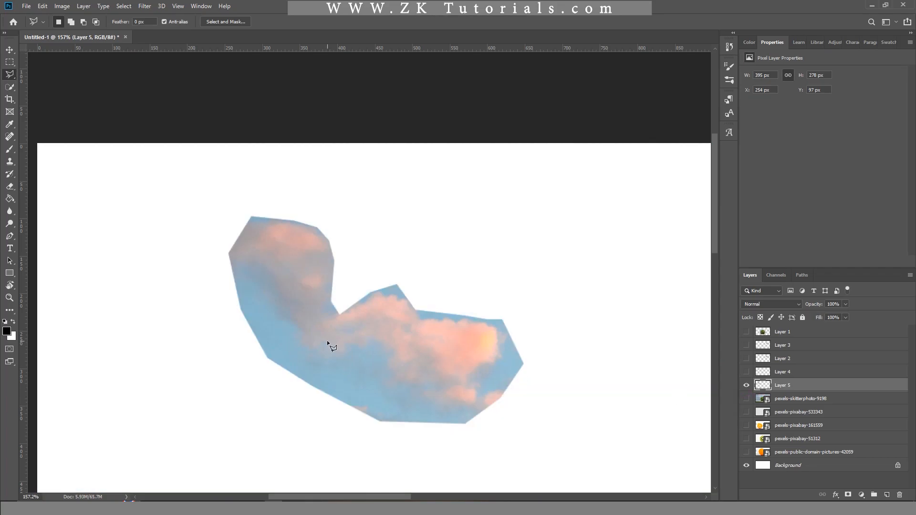
scroll(327, 340, "down", 3)
scroll(337, 335, "down", 2)
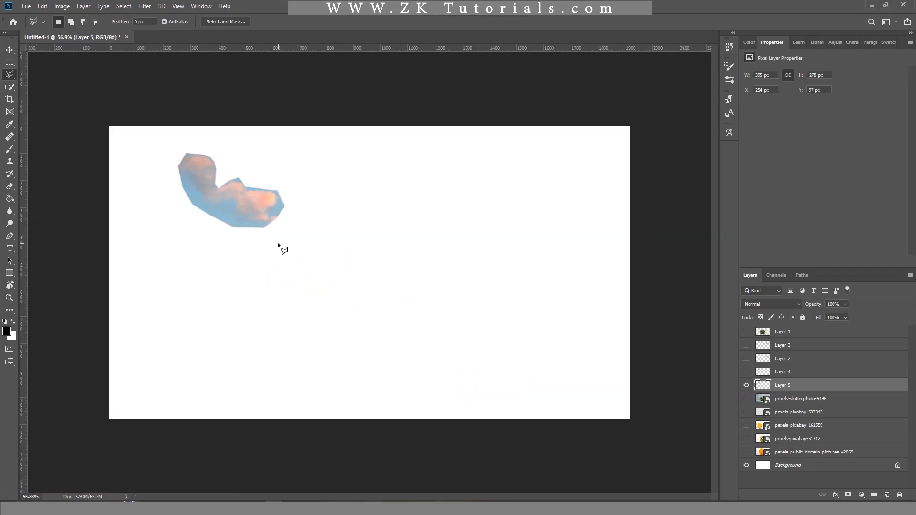
scroll(256, 239, "up", 3)
left_click_drag(255, 239, 286, 270)
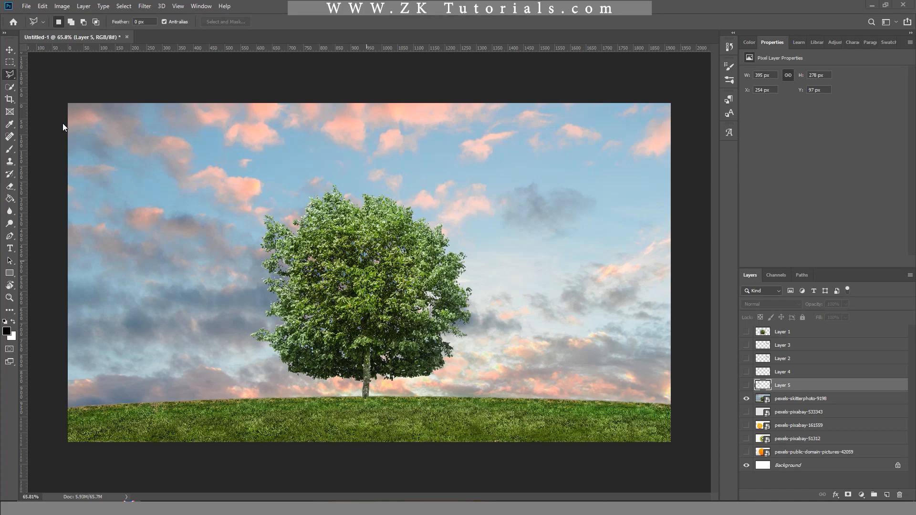
Draw a freehand Lasso loop around the whole tree, starting and ending just above its crown
right_click(10, 74)
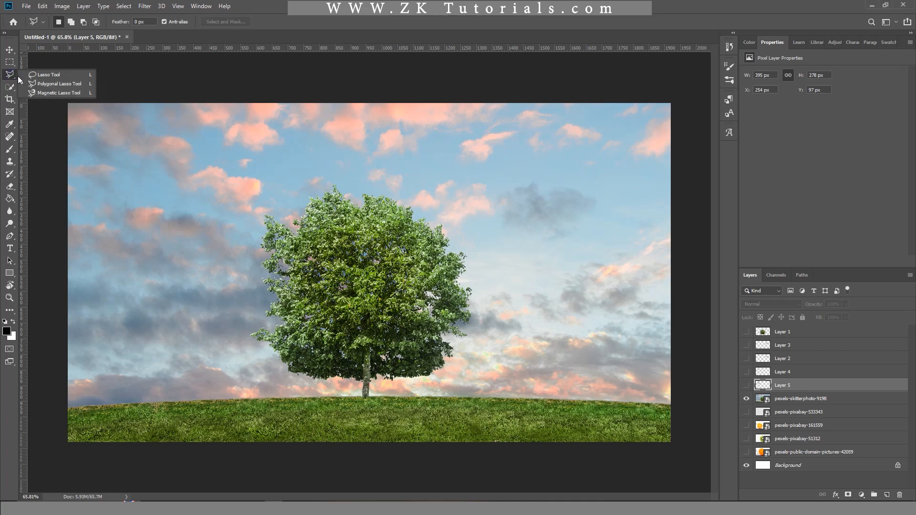
left_click(45, 75)
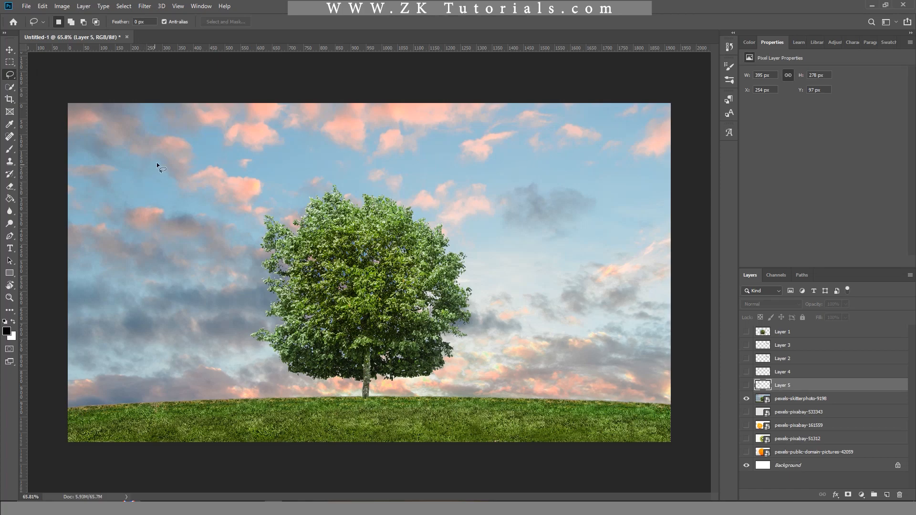
left_click(202, 196)
left_click(276, 165)
left_click(512, 209)
left_click(300, 182)
left_click_drag(326, 182, 297, 189)
mouse_move(256, 230)
left_mouse_down()
mouse_move(238, 300)
mouse_move(259, 358)
mouse_move(291, 399)
mouse_move(349, 413)
mouse_move(410, 402)
mouse_move(456, 377)
left_mouse_up()
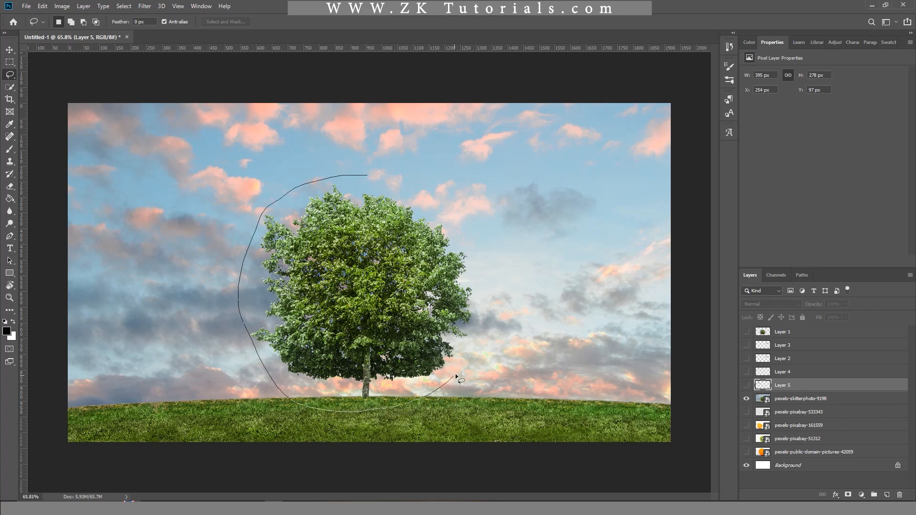
left_click_drag(483, 307, 475, 272)
mouse_move(389, 183)
left_mouse_down()
mouse_move(367, 177)
mouse_move(377, 176)
left_mouse_up()
left_click_drag(379, 177, 368, 176)
scroll(371, 175, "up", 5)
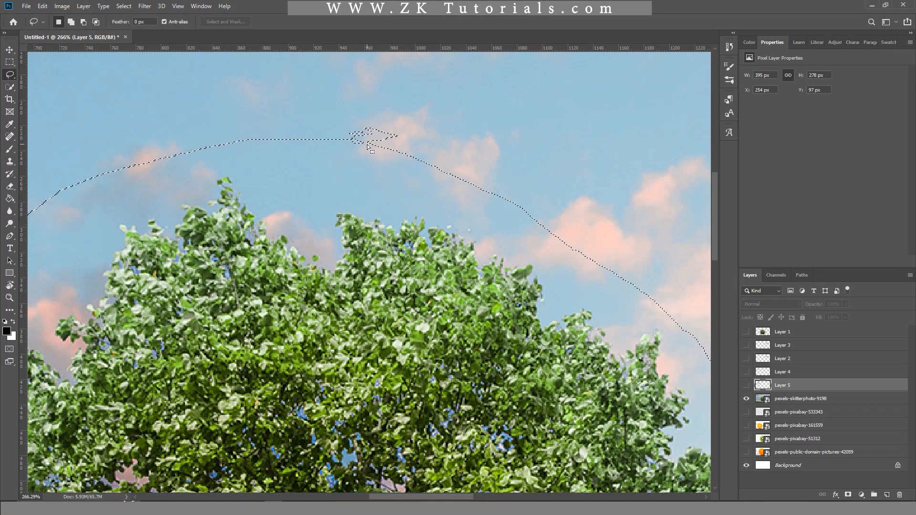
scroll(247, 193, "down", 5)
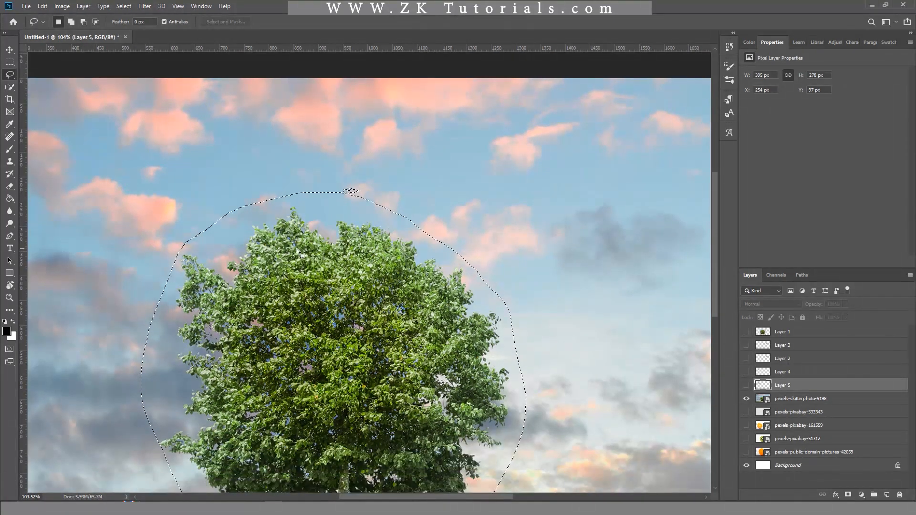
Deselect the lassoed area around the tree, undo the deselection, and clear the selection again
key("ctrl+d")
left_click_drag(332, 274, 339, 174)
key("ctrl+z")
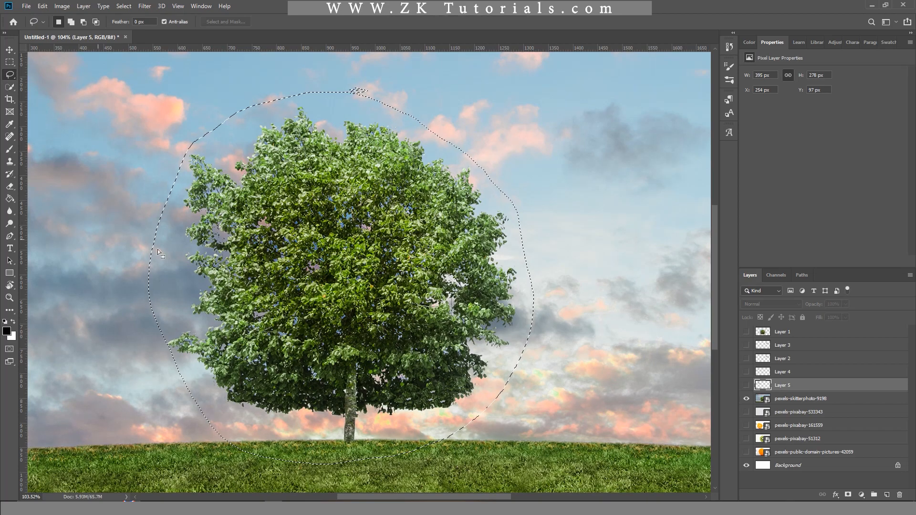
key("ctrl+d")
Start a Magnetic Lasso outline at the left end of the grass horizon, discard its points and delete the hidden Layer 5
right_click(10, 74)
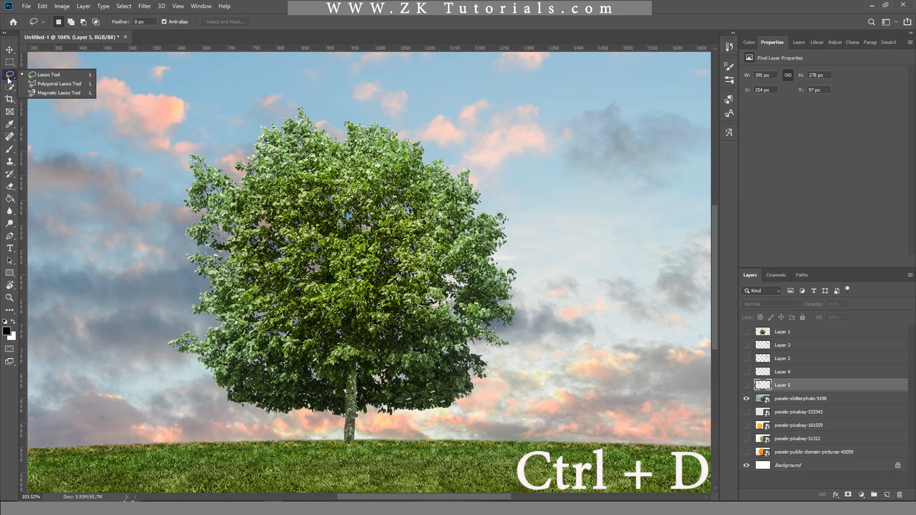
left_click(58, 96)
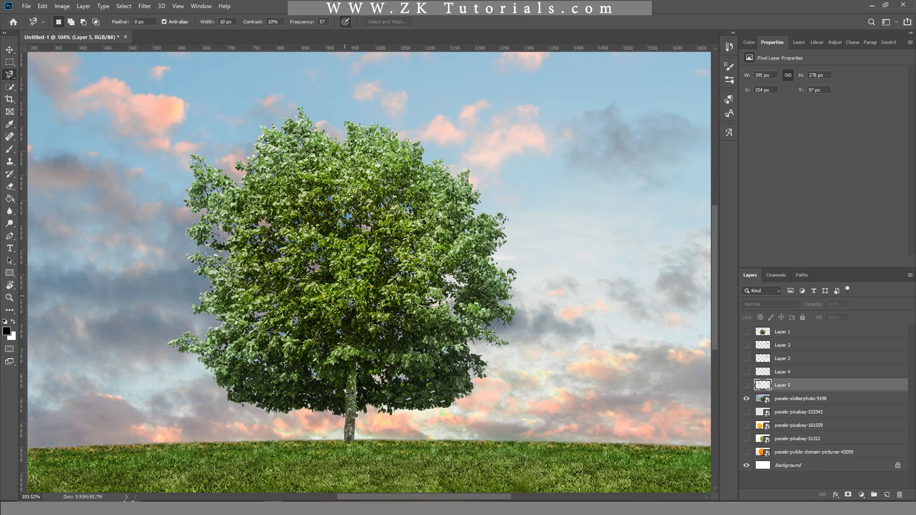
left_click_drag(374, 378, 706, 245)
scroll(431, 349, "up", 5)
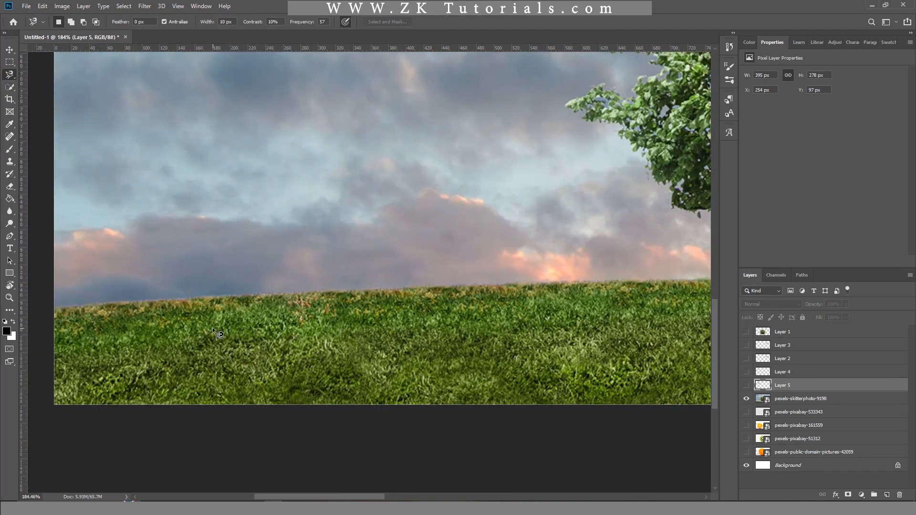
scroll(213, 328, "up", 3)
mouse_move(201, 333)
left_mouse_down()
mouse_move(274, 319)
mouse_move(264, 345)
mouse_move(239, 328)
left_mouse_up()
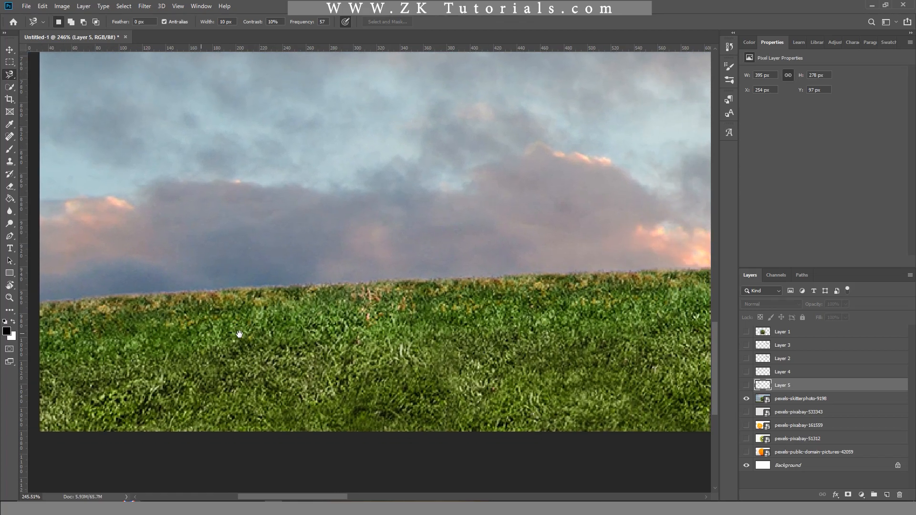
left_click(40, 304)
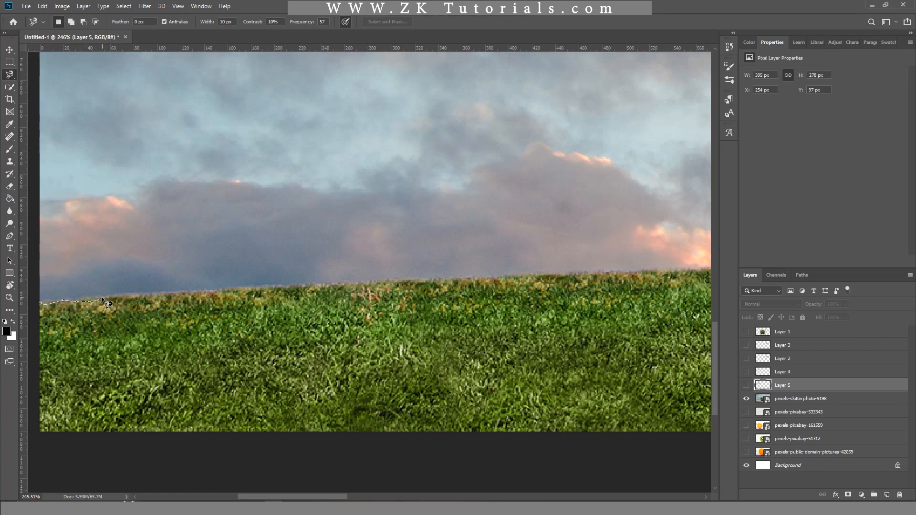
key("Delete")
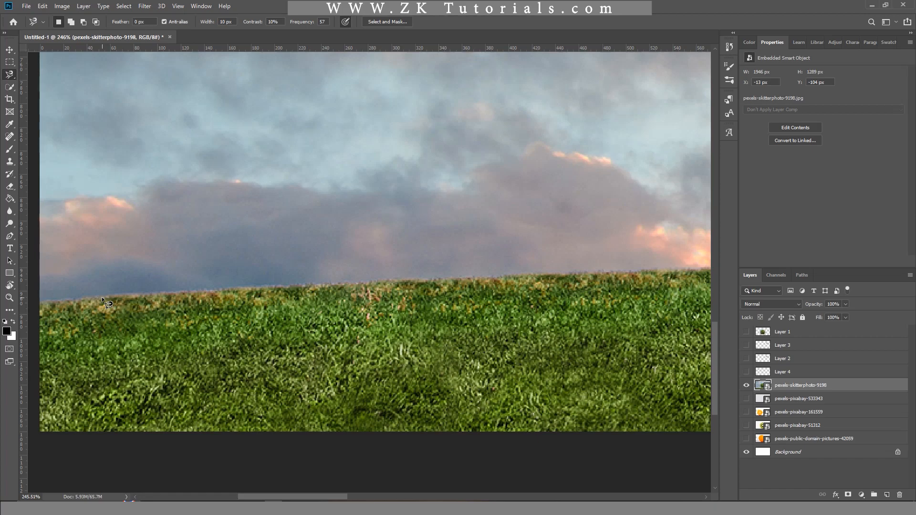
Trace a Magnetic Lasso outline along the grass horizon from the photo's left edge past the trunk and down its right edge
left_click(40, 304)
left_click_drag(251, 294, 93, 322)
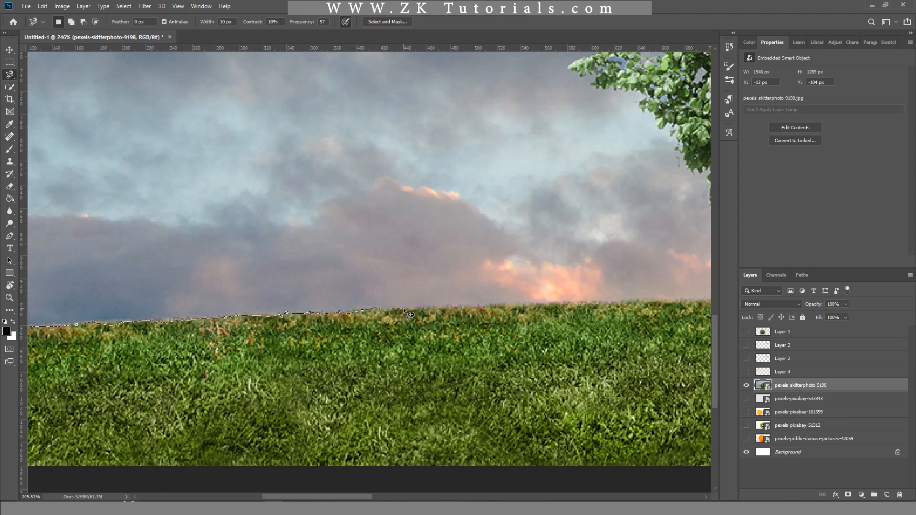
left_click_drag(403, 308, 122, 336)
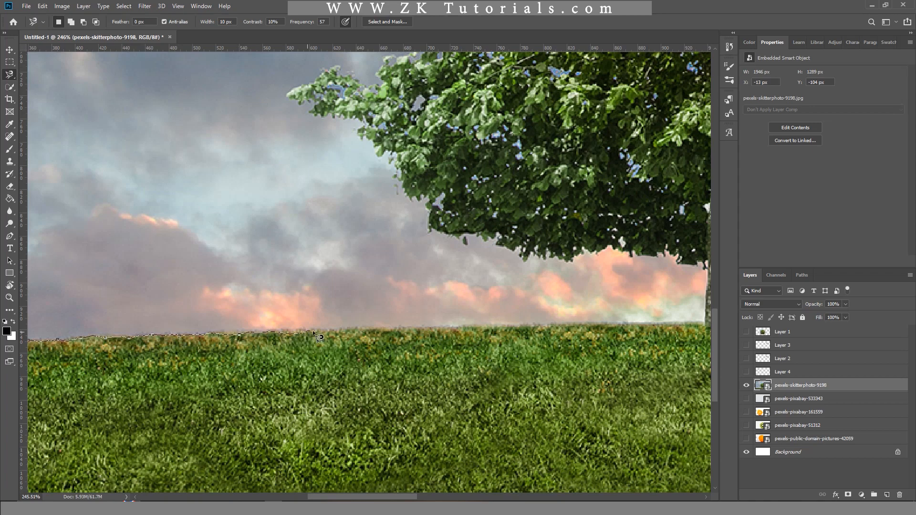
left_click_drag(348, 334, 80, 358)
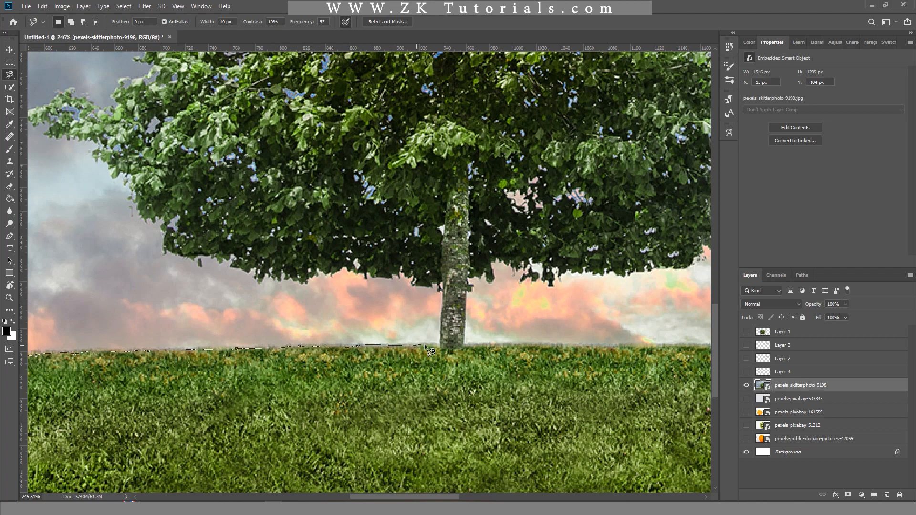
left_click_drag(438, 345, 67, 355)
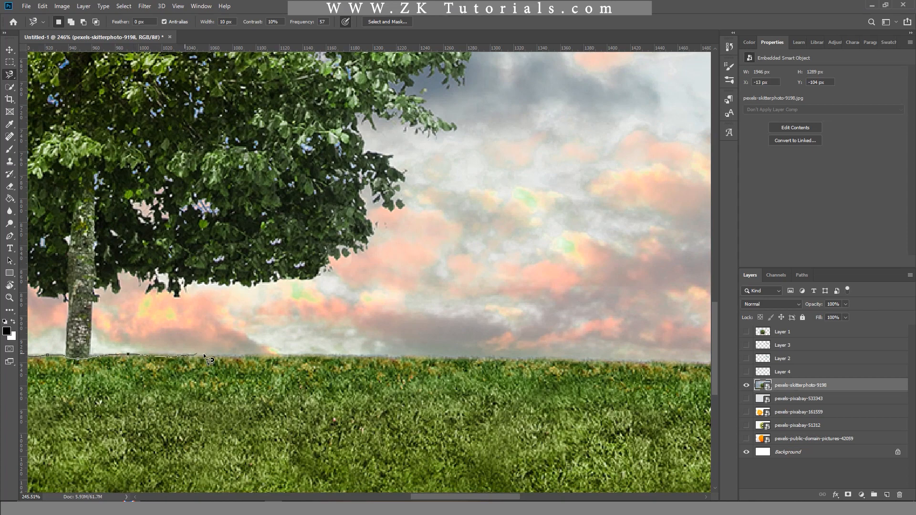
mouse_move(279, 362)
left_mouse_down()
mouse_move(19, 379)
mouse_move(118, 369)
left_mouse_up()
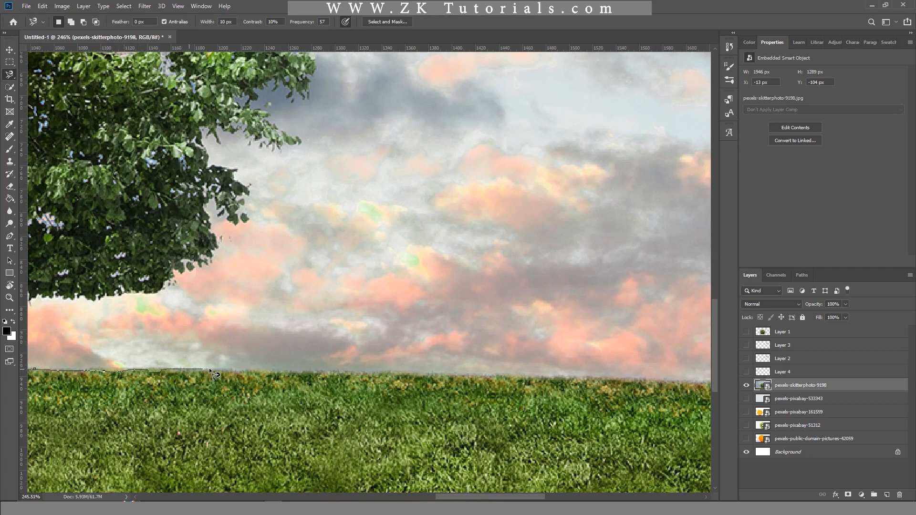
mouse_move(234, 369)
left_mouse_down()
mouse_move(91, 355)
mouse_move(140, 286)
left_mouse_up()
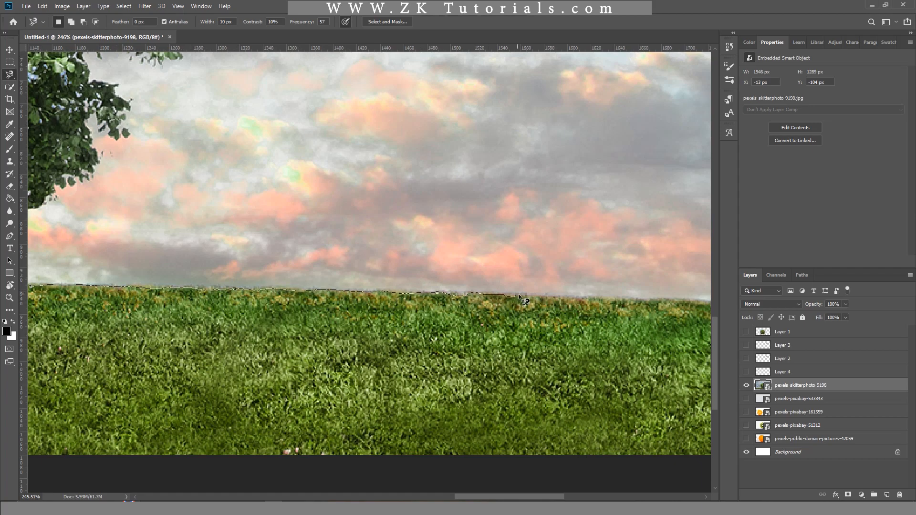
left_click_drag(672, 299, 260, 281)
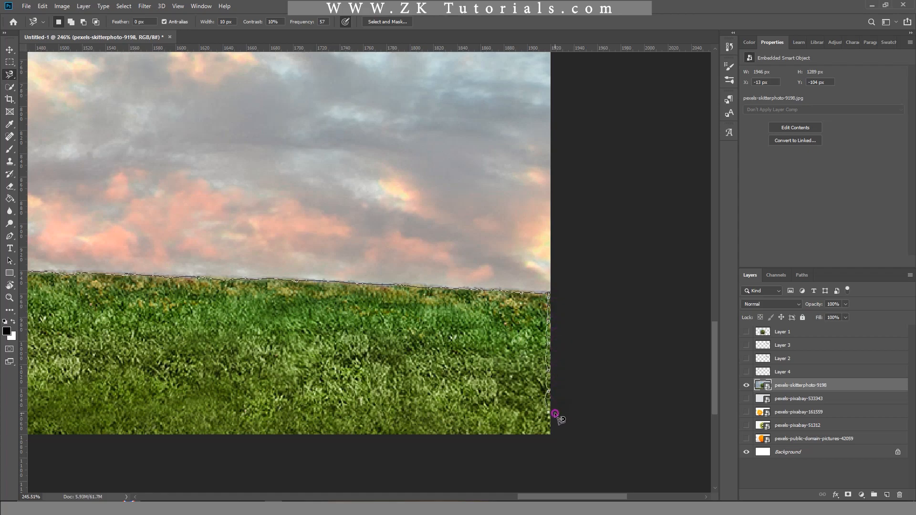
Continue the Magnetic Lasso outline along the bottom and left edges of the grass and close it at its starting point
left_click_drag(547, 432, 629, 231)
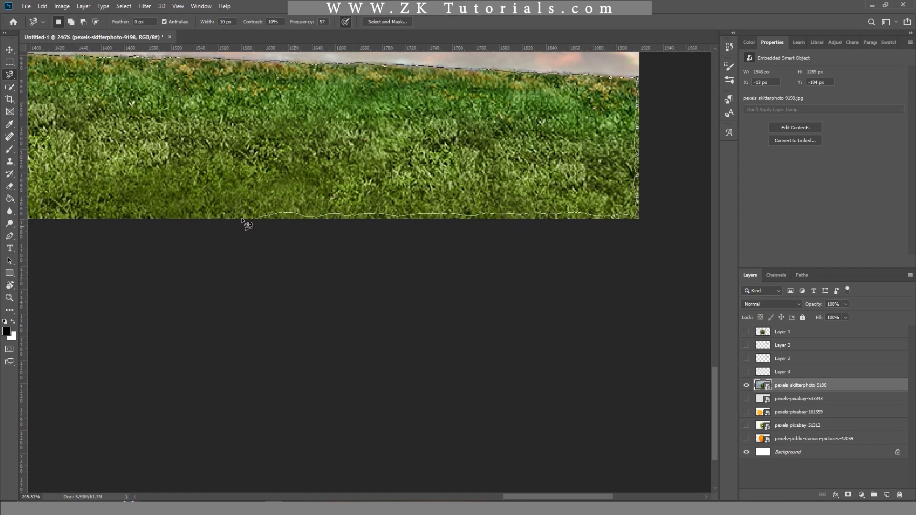
left_click_drag(219, 217, 563, 242)
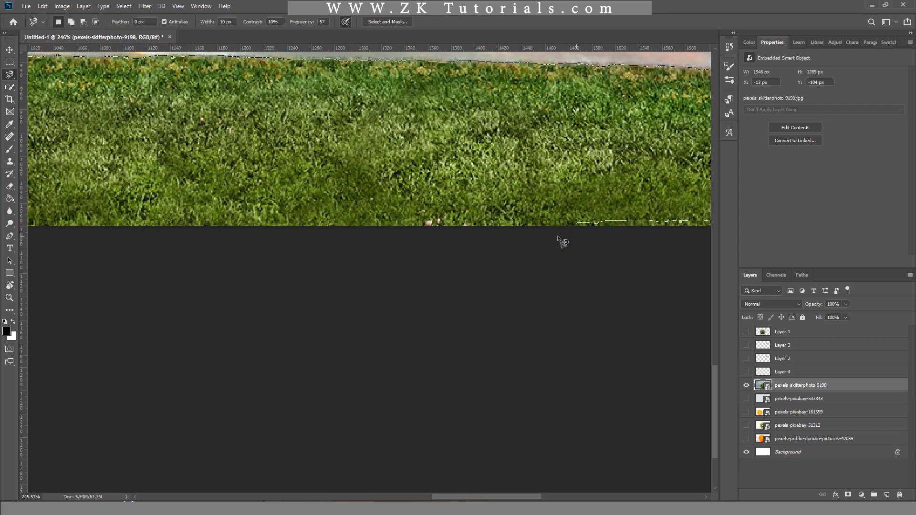
mouse_move(213, 214)
left_mouse_down()
mouse_move(486, 269)
mouse_move(439, 286)
mouse_move(343, 280)
mouse_move(556, 278)
left_mouse_up()
mouse_move(343, 286)
left_mouse_down()
mouse_move(170, 286)
mouse_move(127, 275)
mouse_move(301, 273)
mouse_move(618, 292)
left_mouse_up()
mouse_move(415, 298)
left_mouse_down()
mouse_move(151, 287)
mouse_move(173, 279)
mouse_move(352, 291)
mouse_move(242, 294)
mouse_move(436, 289)
mouse_move(218, 294)
mouse_move(202, 290)
mouse_move(475, 294)
left_mouse_up()
left_click(430, 293)
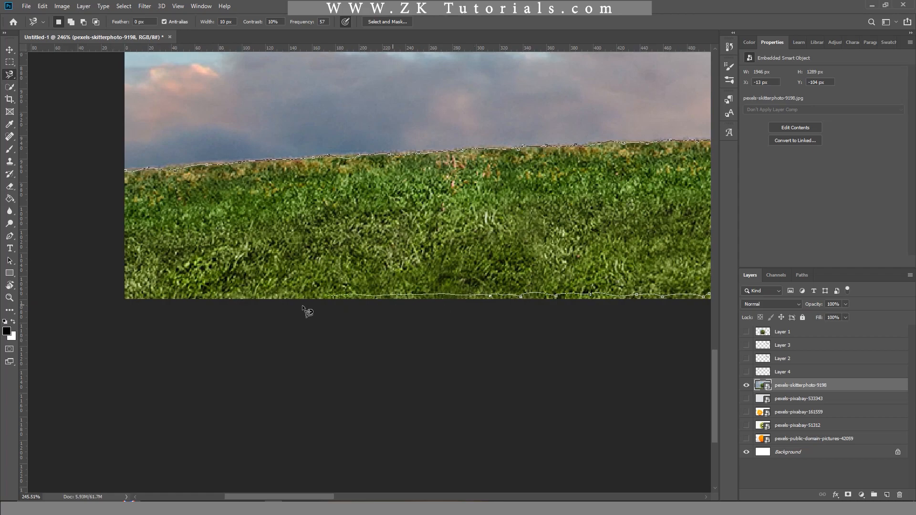
mouse_move(181, 303)
left_mouse_down()
mouse_move(125, 301)
mouse_move(127, 194)
left_mouse_up()
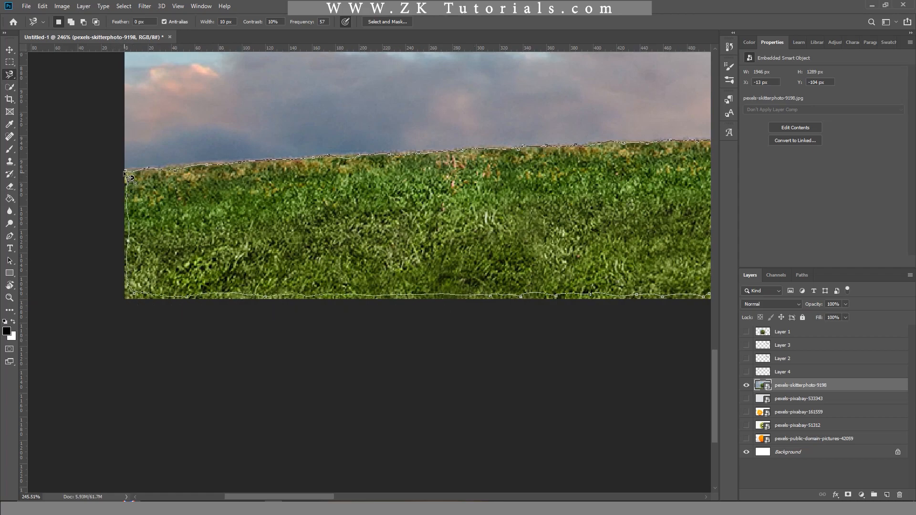
left_click(125, 170)
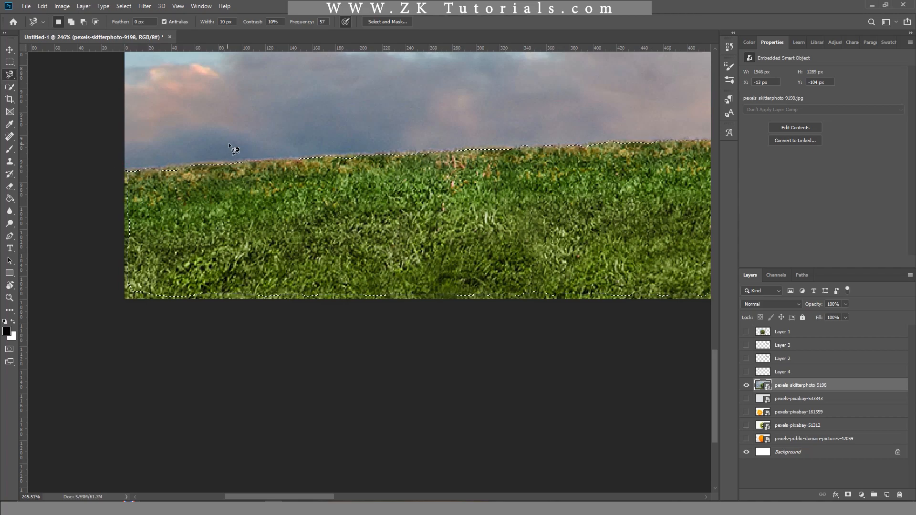
Extend the grass selection to the photo's left, bottom and right borders with the Quick Selection tool in add mode
left_click(70, 22)
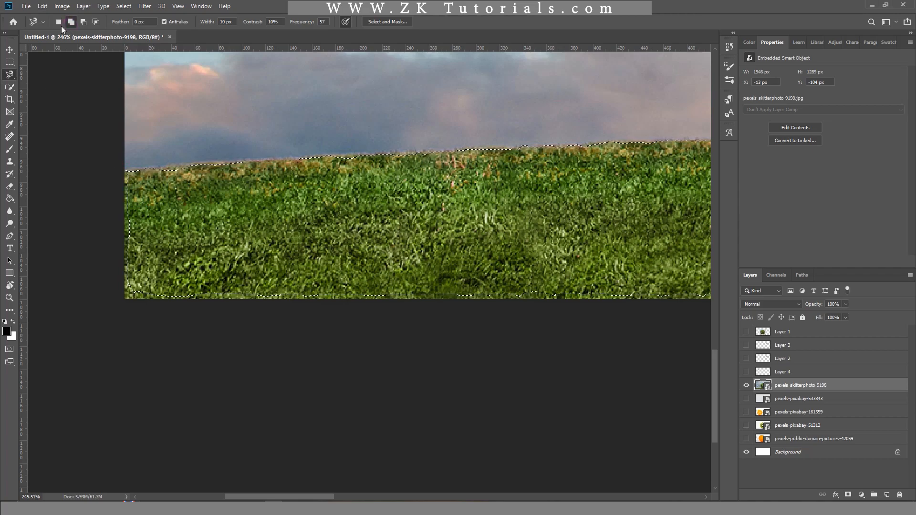
left_click(14, 88)
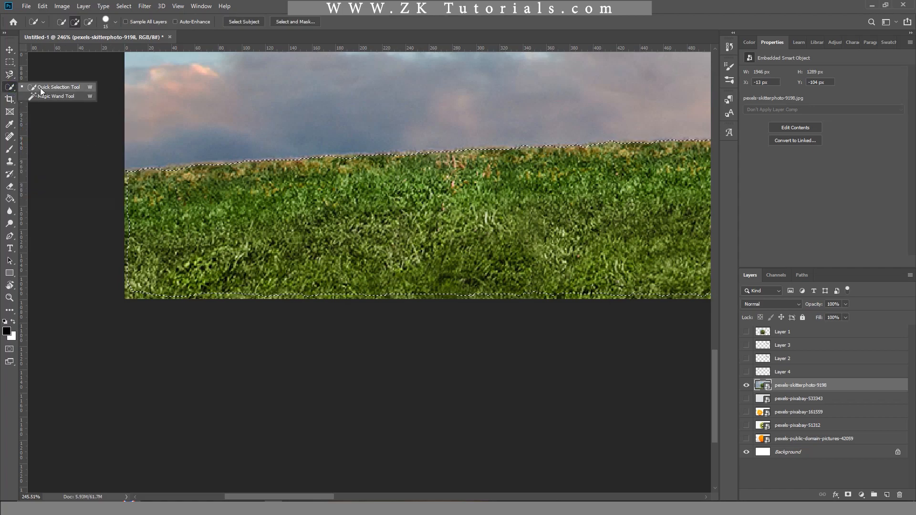
left_click(40, 89)
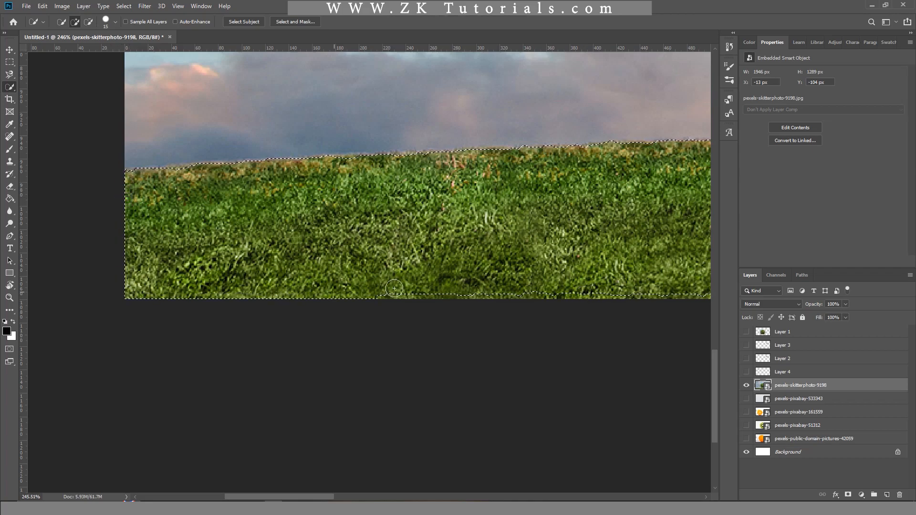
left_click_drag(508, 267, 128, 293)
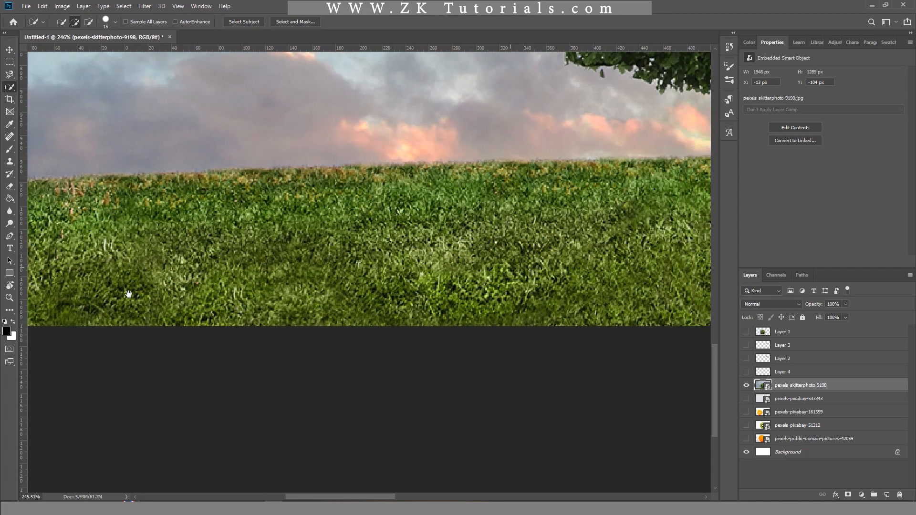
mouse_move(178, 327)
left_mouse_down()
mouse_move(543, 315)
mouse_move(548, 300)
mouse_move(231, 319)
left_mouse_up()
mouse_move(542, 327)
left_mouse_down()
mouse_move(231, 324)
mouse_move(160, 281)
mouse_move(190, 306)
mouse_move(179, 316)
mouse_move(218, 317)
mouse_move(461, 309)
mouse_move(448, 279)
mouse_move(303, 307)
mouse_move(149, 303)
left_mouse_up()
mouse_move(169, 336)
left_mouse_down()
mouse_move(477, 335)
mouse_move(494, 319)
mouse_move(319, 300)
mouse_move(280, 299)
mouse_move(237, 316)
mouse_move(500, 321)
mouse_move(507, 298)
left_mouse_up()
mouse_move(508, 297)
left_mouse_down()
mouse_move(353, 306)
mouse_move(335, 328)
left_mouse_up()
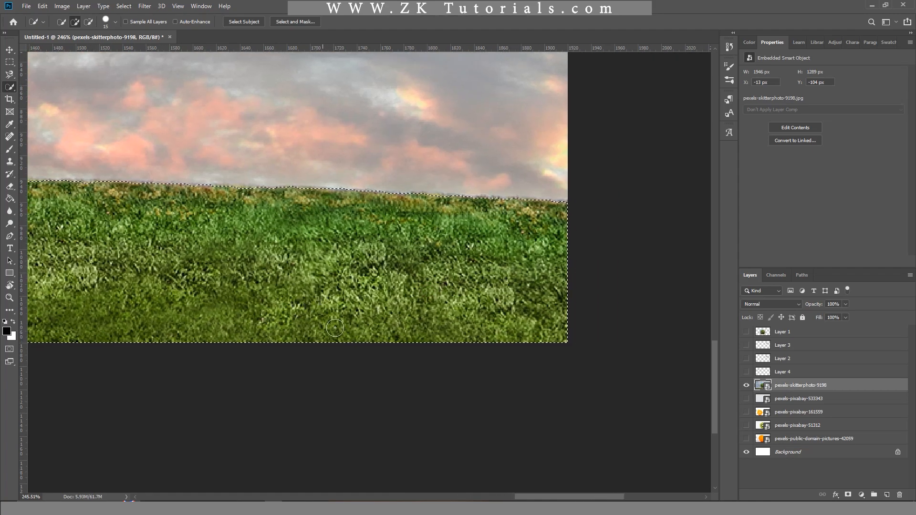
Subtract the base of the tree trunk from the grass selection with the Quick Selection tool, undoing the first attempt
left_click_drag(164, 260, 545, 257)
left_click_drag(281, 256, 364, 283)
left_click_drag(125, 259, 411, 266)
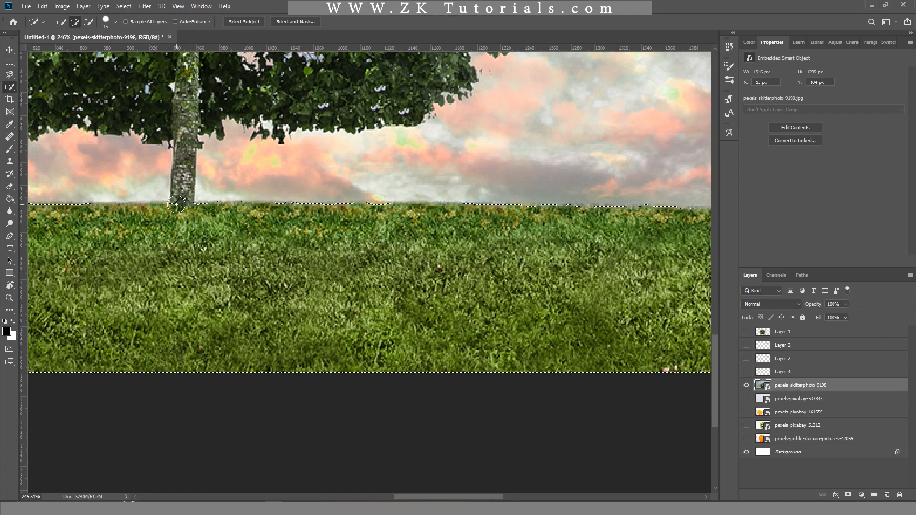
scroll(176, 205, "up", 3)
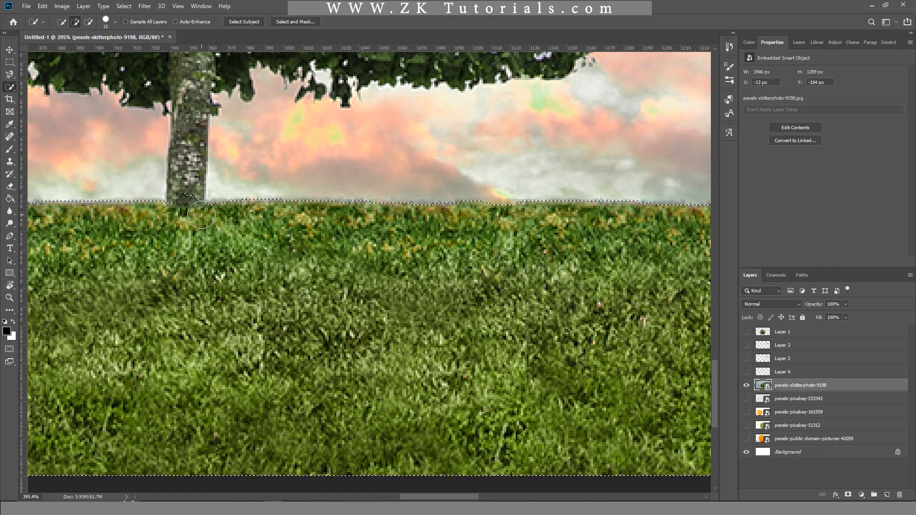
left_click(89, 22)
left_click_drag(187, 184, 179, 205)
key("ctrl+z")
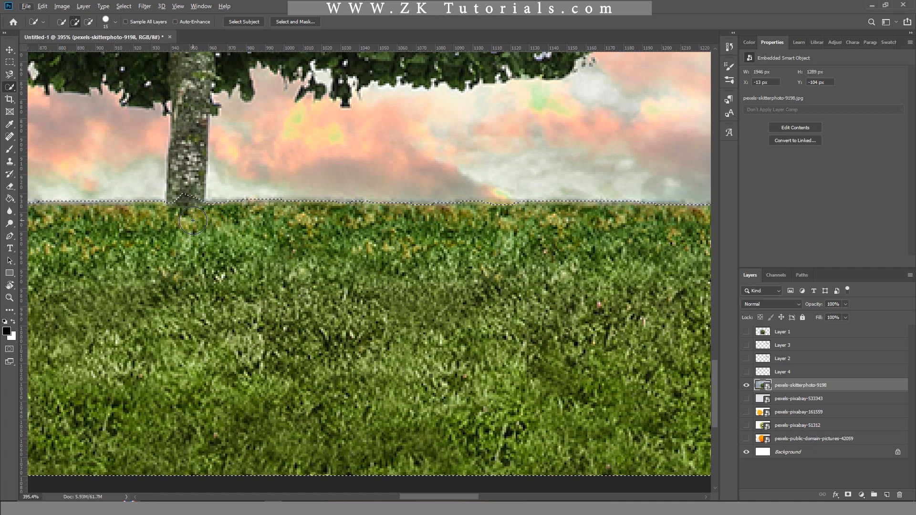
key("alt")
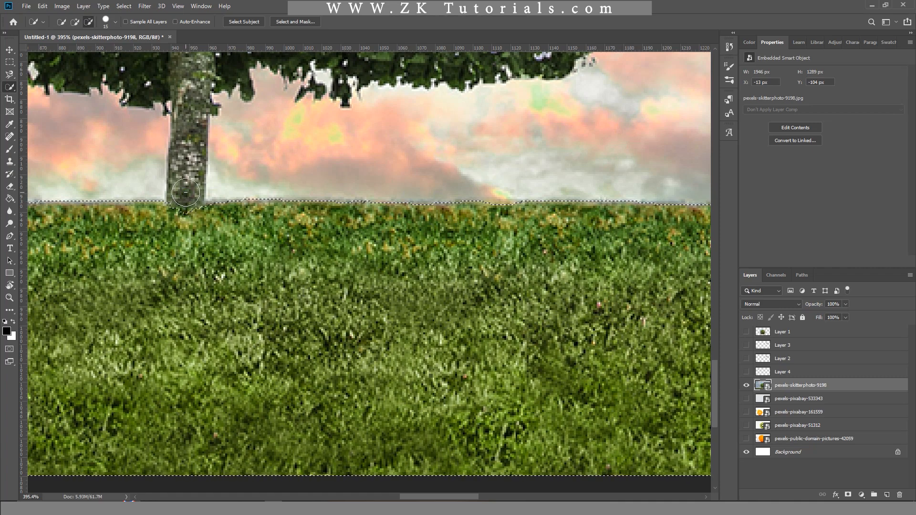
Examine the grass selection's edge along the whole horizon and the photo's borders
left_click_drag(152, 243, 408, 219)
left_click_drag(201, 232, 397, 231)
left_click_drag(100, 266, 436, 235)
left_click_drag(149, 244, 448, 241)
left_click_drag(230, 246, 363, 242)
scroll(266, 229, "down", 2)
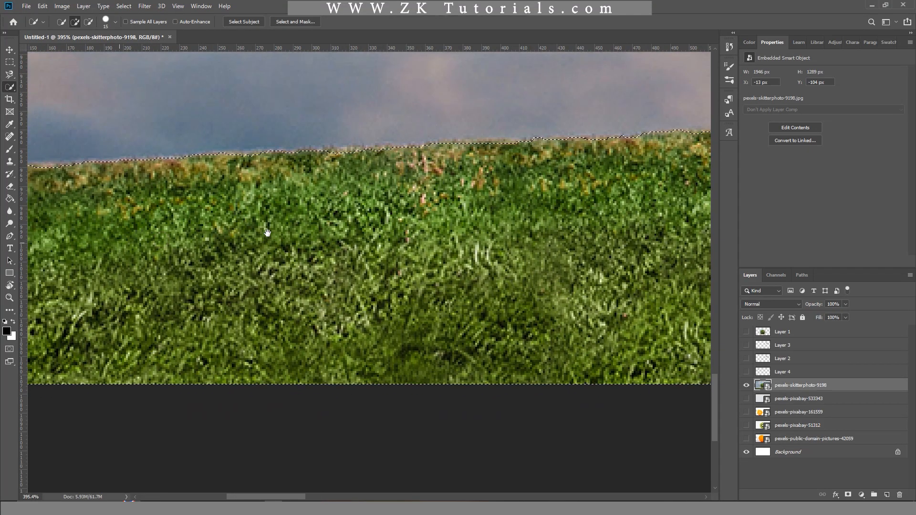
scroll(193, 252, "down", 12)
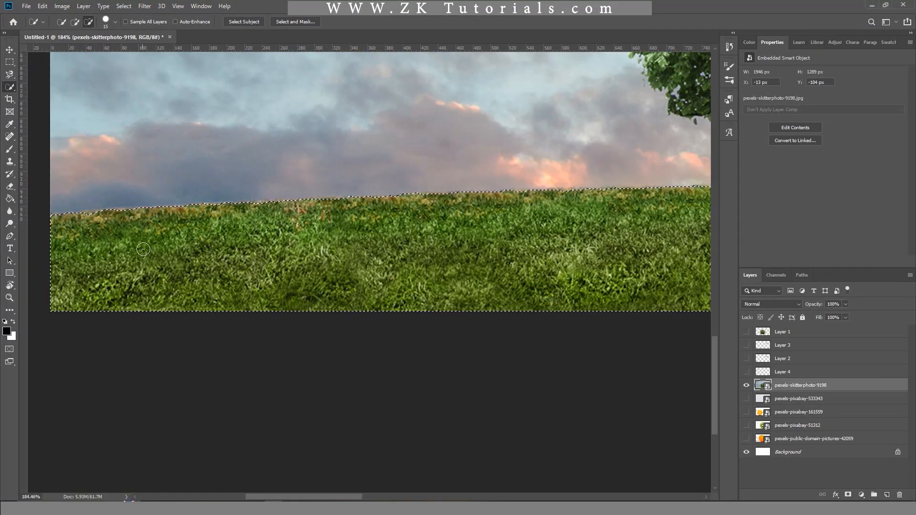
scroll(202, 251, "down", 1)
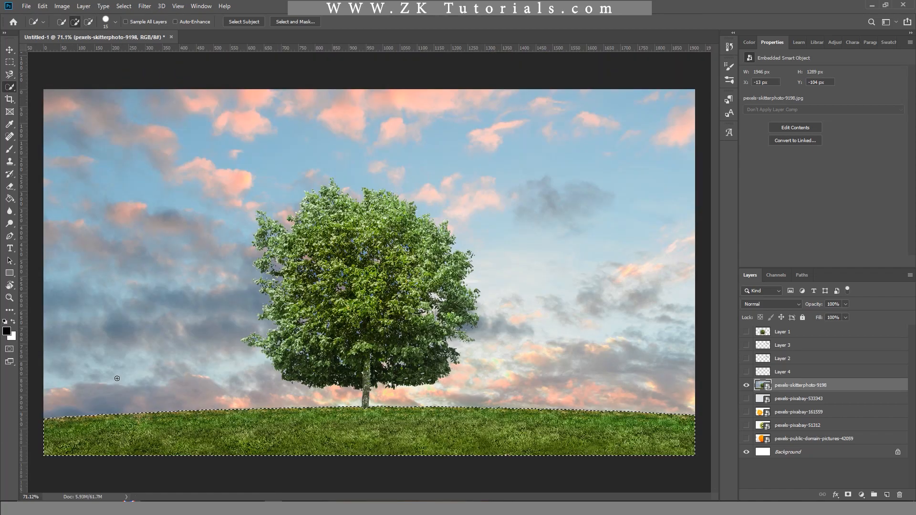
Copy the selected grass to a new layer and hide the pexels-skitterphoto-9198 layer so only the grass shows on white
right_click(431, 426)
left_click(461, 319)
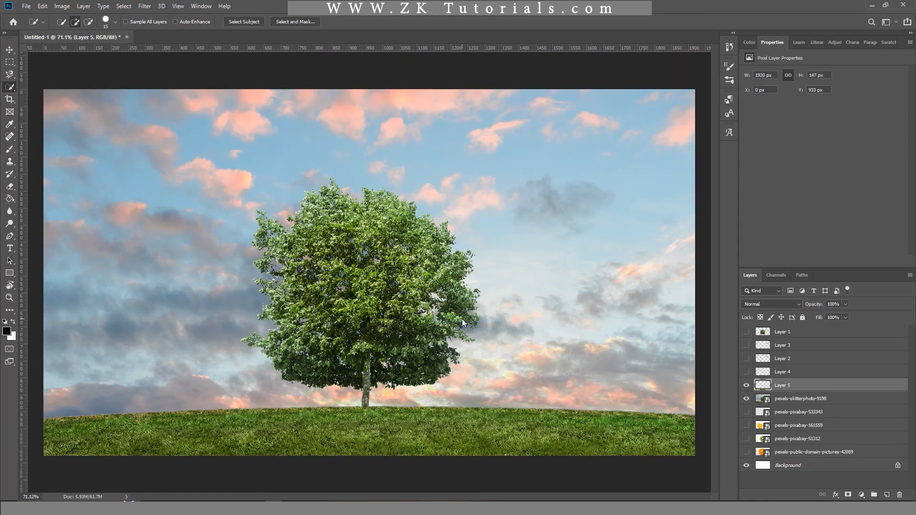
left_click(747, 400)
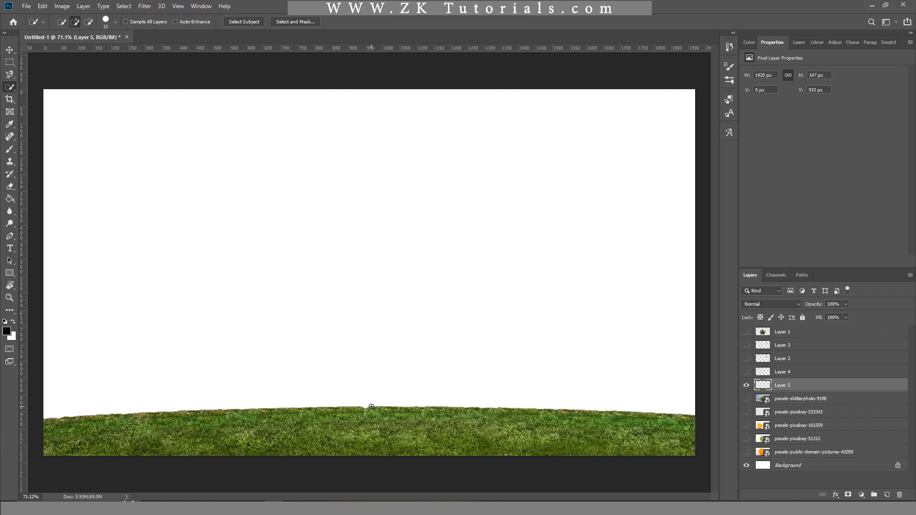
right_click(10, 90)
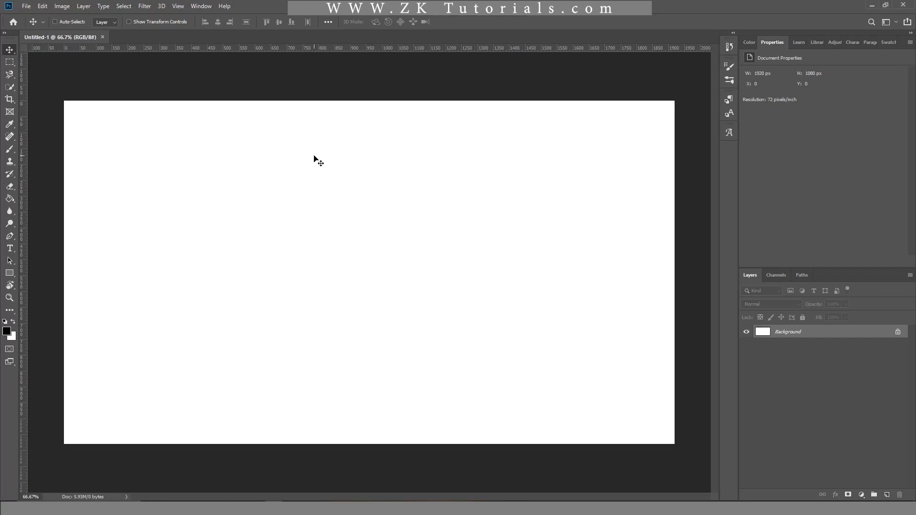
Paint two freehand black strokes on the blank document's Background layer with the Brush and try to move them
left_click(9, 149)
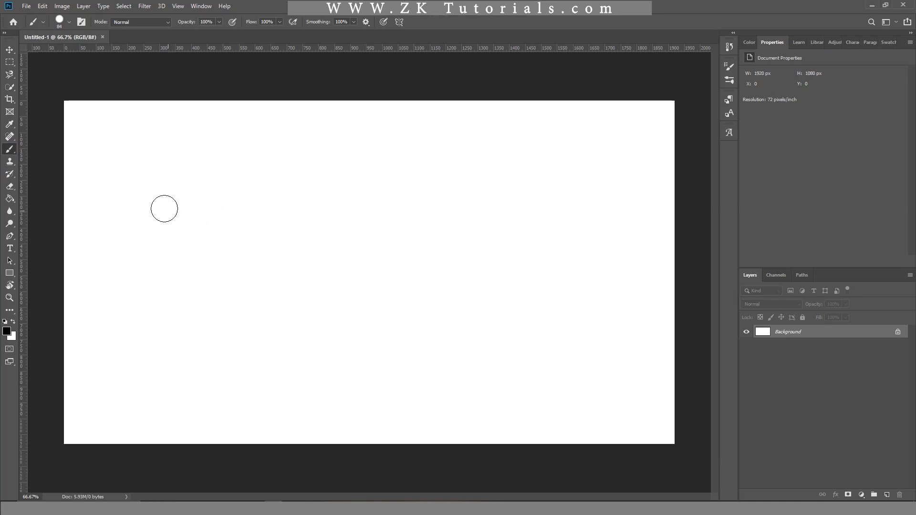
mouse_move(141, 201)
left_mouse_down()
mouse_move(285, 244)
mouse_move(272, 234)
mouse_move(351, 250)
left_mouse_up()
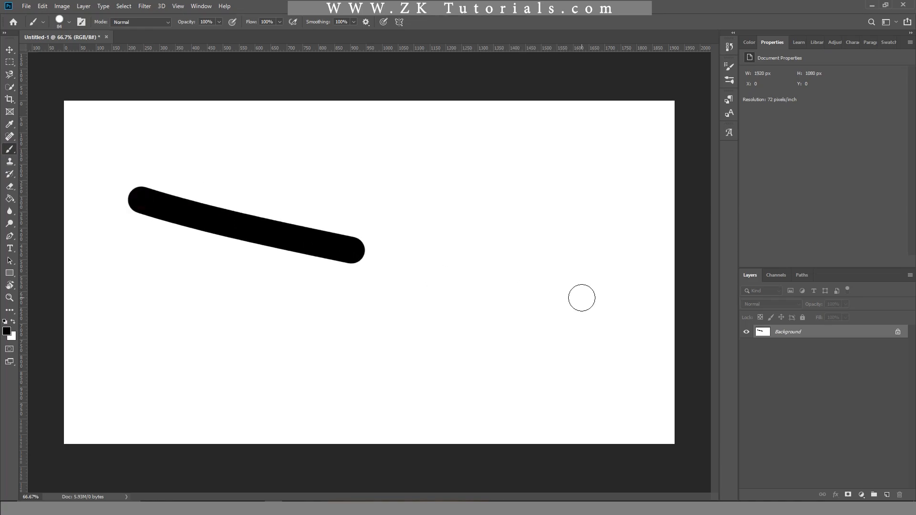
mouse_move(436, 211)
left_mouse_down()
mouse_move(251, 278)
mouse_move(491, 346)
left_mouse_up()
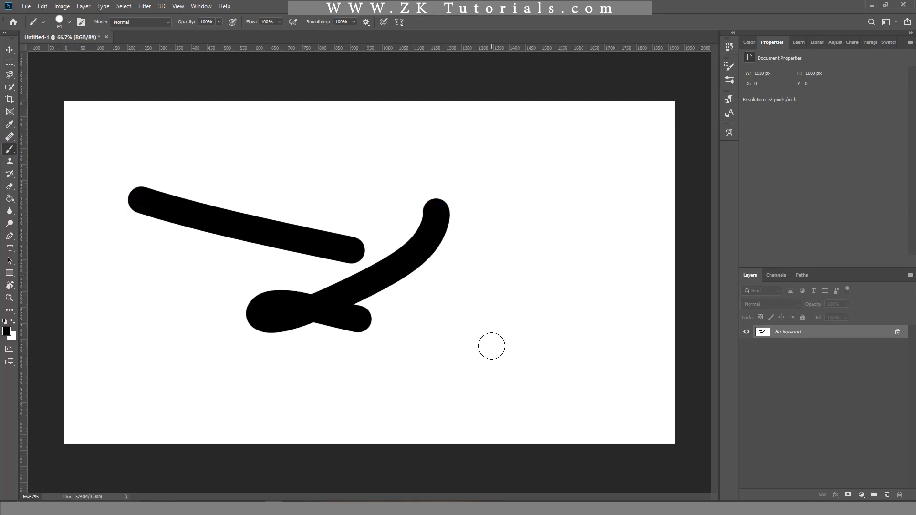
left_click(10, 50)
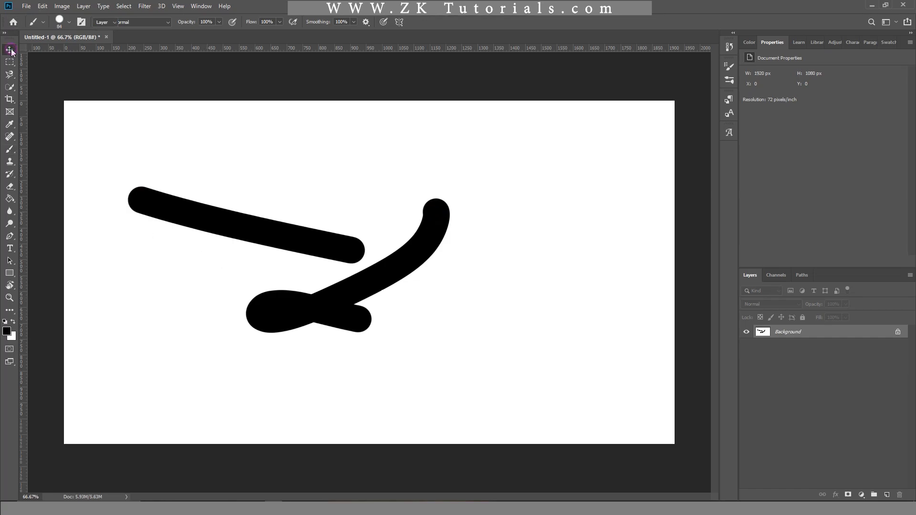
left_click_drag(323, 247, 308, 240)
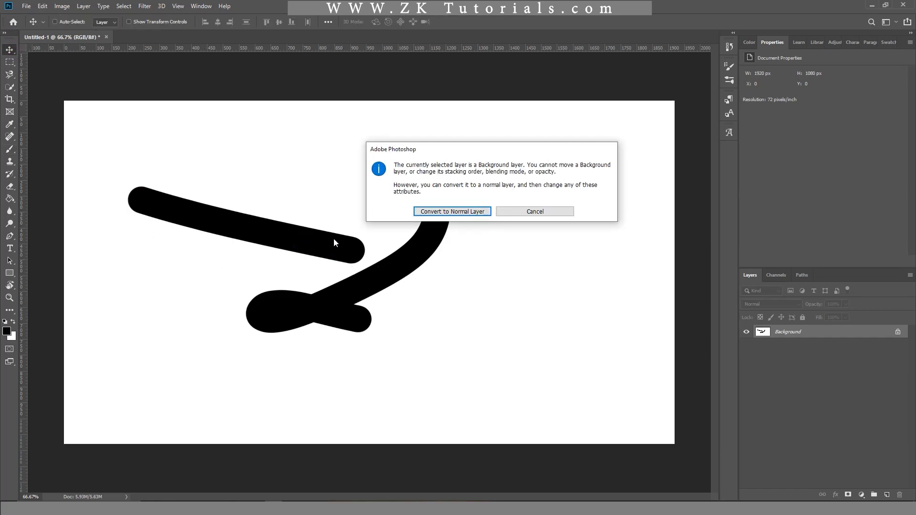
key("Escape")
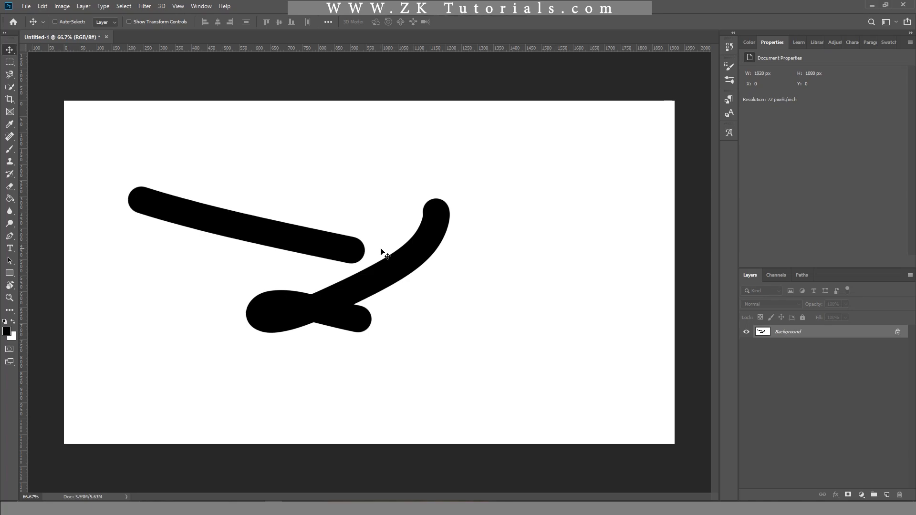
Undo the black strokes and add a new empty layer above the blank Background
left_click(887, 495)
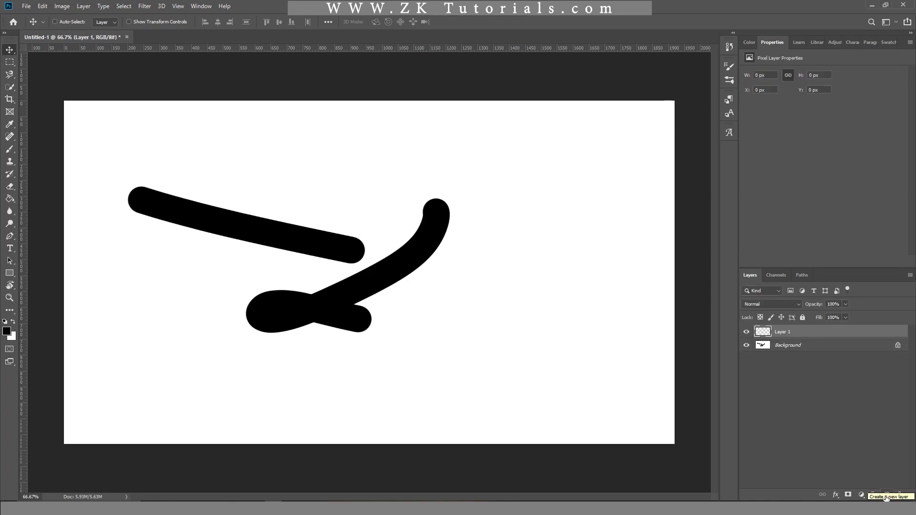
key("ctrl+z")
key("ctrl+z")
key("ctrl+z")
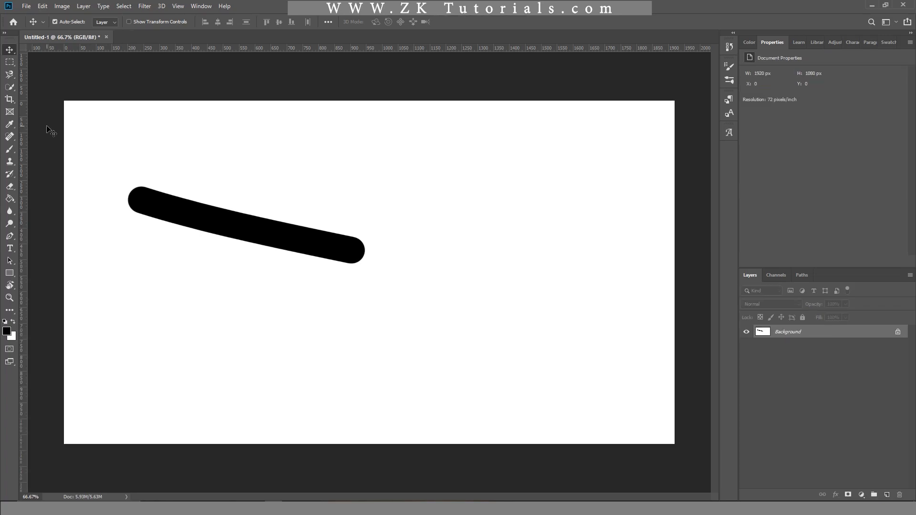
key("ctrl+shift+z")
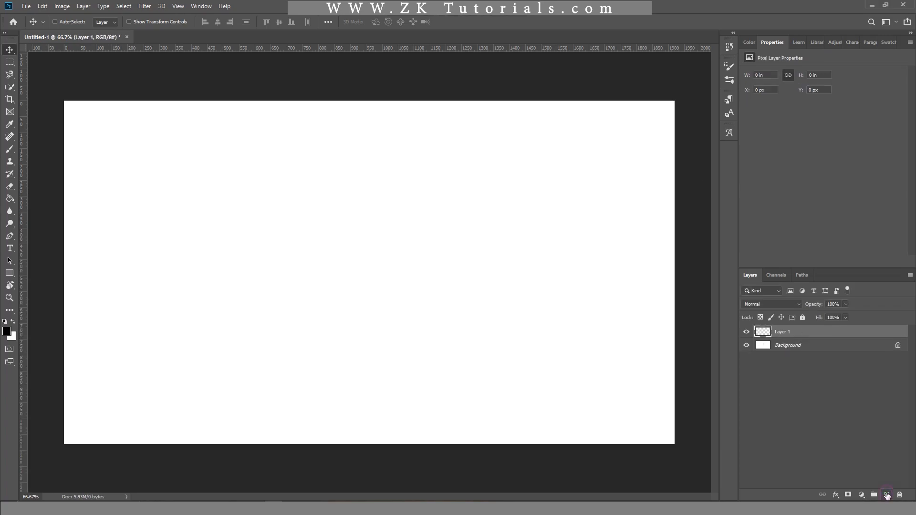
Paint two strokes in red ff0000 on the new layer and move them up and left to X 39 px, Y 56 px
key("b")
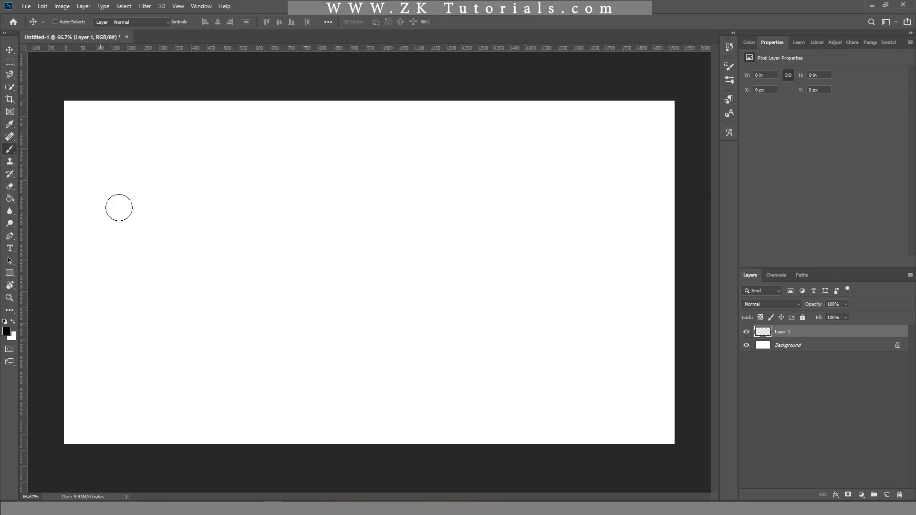
left_click(6, 331)
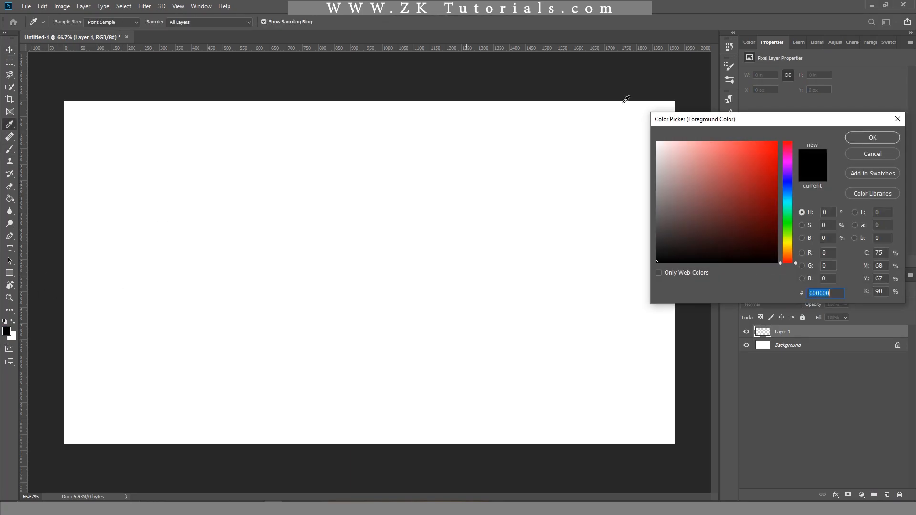
type("ff0000")
left_click(872, 138)
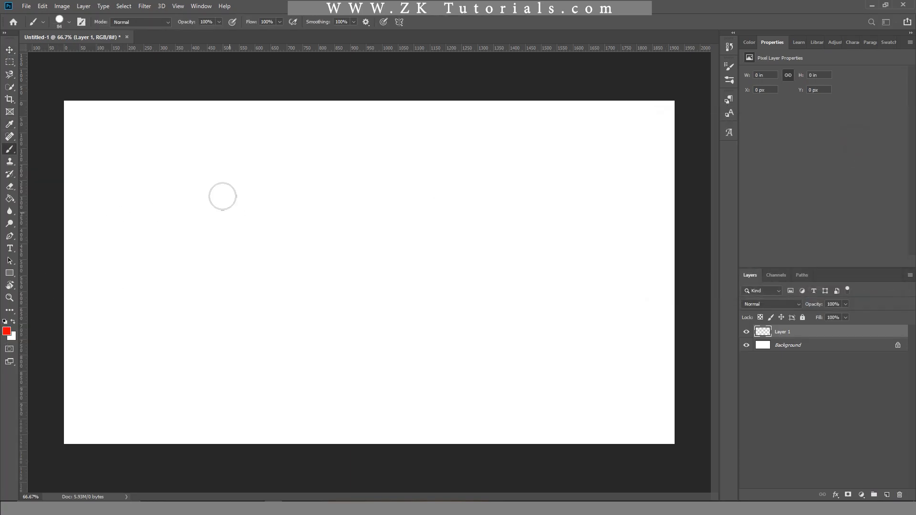
left_click_drag(164, 206, 377, 215)
left_click_drag(249, 339, 409, 284)
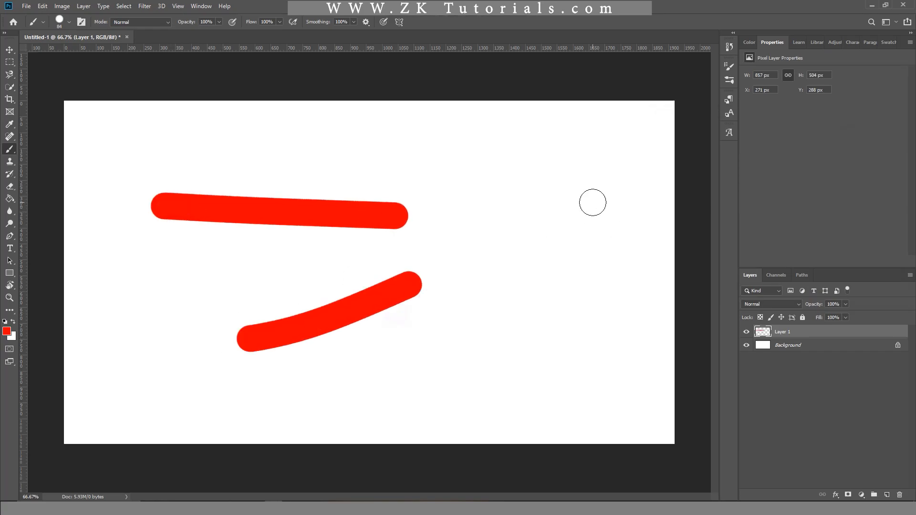
key("v")
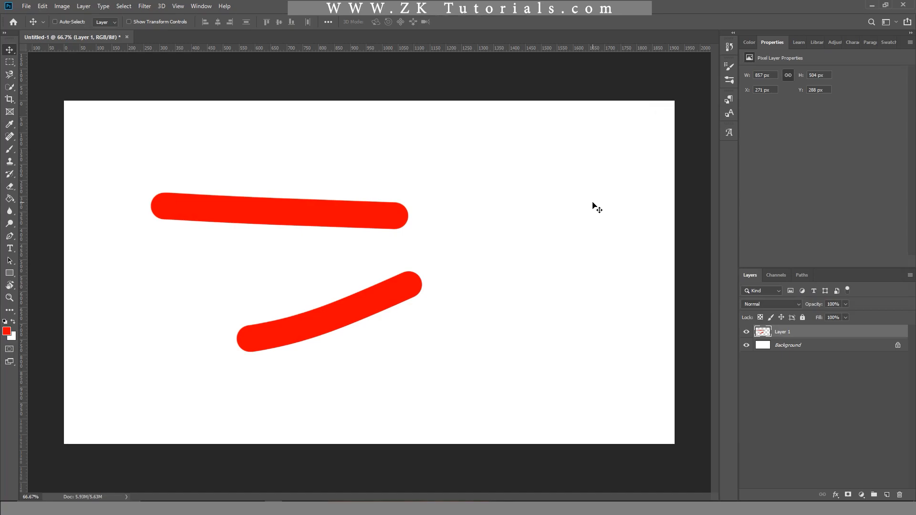
mouse_move(282, 210)
left_mouse_down()
mouse_move(305, 200)
mouse_move(417, 229)
mouse_move(220, 192)
mouse_move(216, 136)
mouse_move(472, 207)
mouse_move(525, 263)
mouse_move(564, 125)
mouse_move(396, 173)
mouse_move(249, 161)
mouse_move(165, 349)
mouse_move(145, 195)
mouse_move(238, 183)
mouse_move(208, 143)
mouse_move(217, 140)
left_mouse_up()
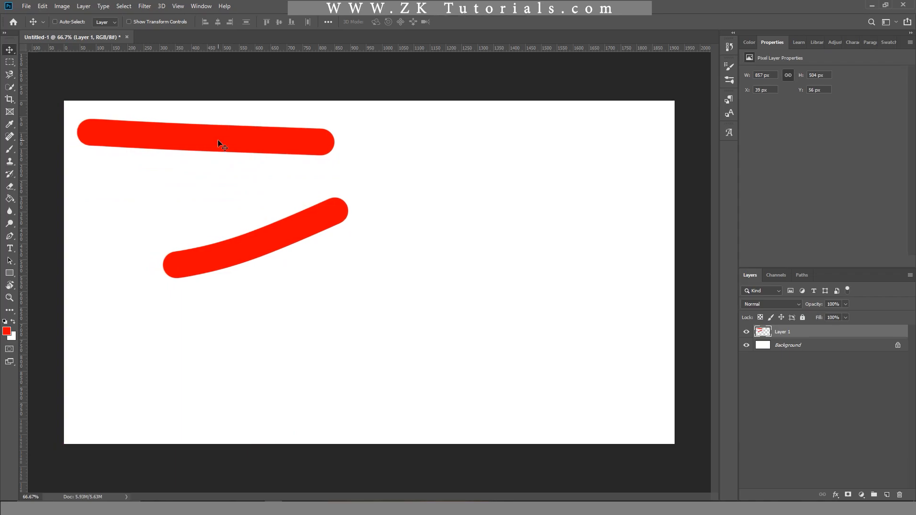
Add a second new layer and paint a bright green ring on it, about 353 × 416 px, to the right of the red strokes
left_click(886, 497)
left_click(822, 335)
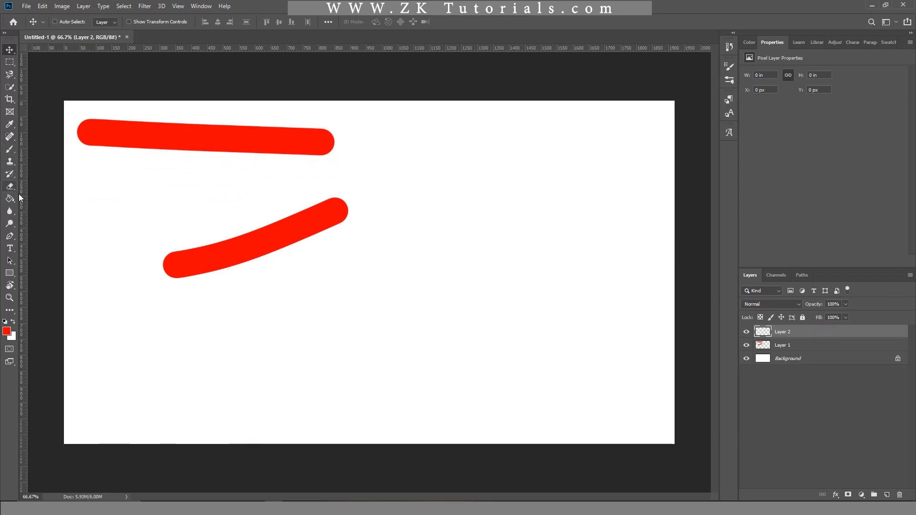
key("b")
left_click(6, 331)
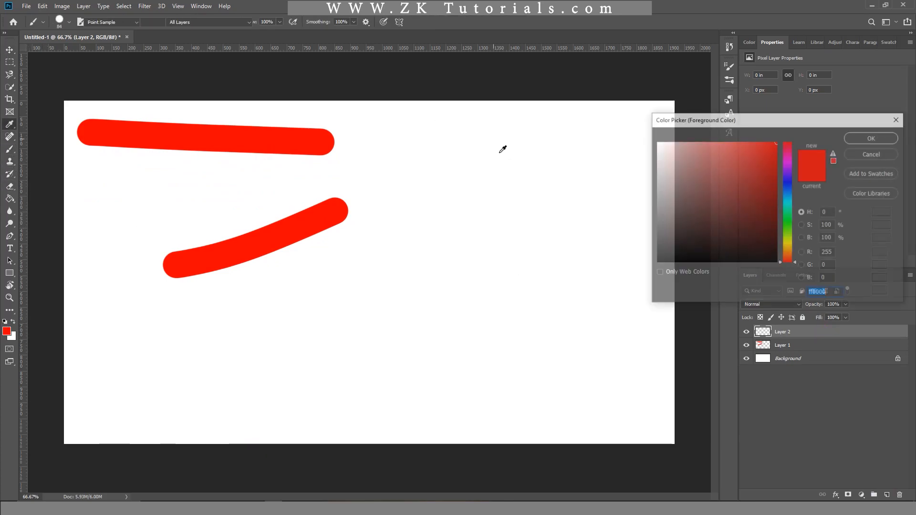
mouse_move(767, 205)
left_mouse_down()
mouse_move(768, 216)
mouse_move(793, 119)
left_mouse_up()
left_click(782, 223)
left_click(870, 138)
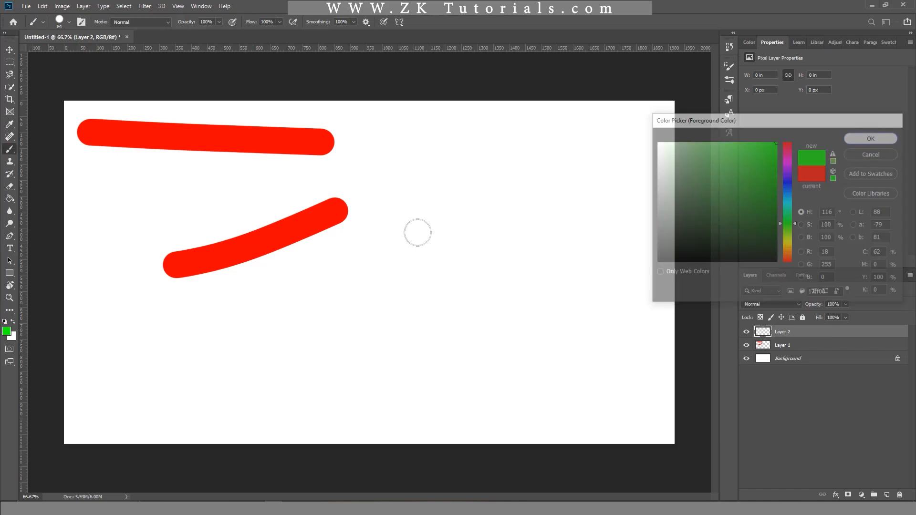
mouse_move(511, 178)
left_mouse_down()
mouse_move(421, 256)
mouse_move(533, 276)
left_mouse_up()
mouse_move(573, 197)
left_mouse_down()
mouse_move(541, 170)
mouse_move(504, 175)
mouse_move(504, 205)
left_mouse_up()
Move the green ring's layer leftward across the canvas with the Move tool
left_click(9, 48)
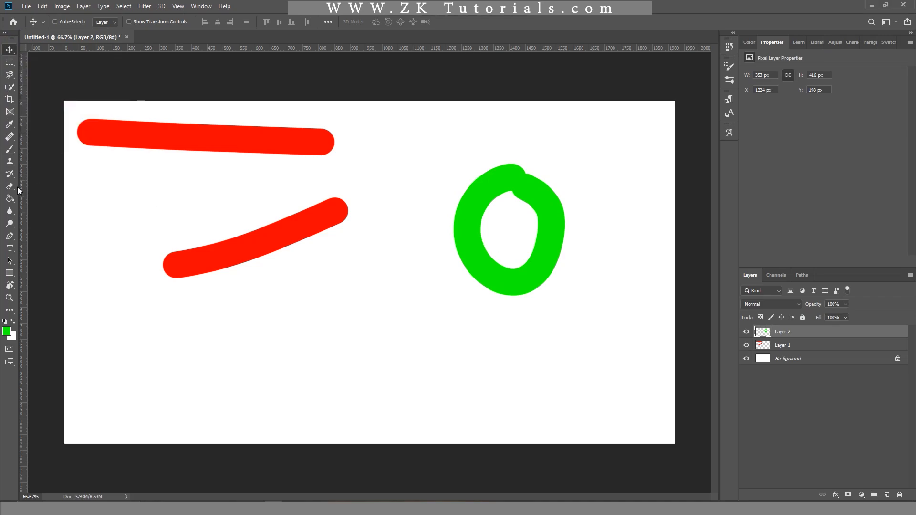
key("b")
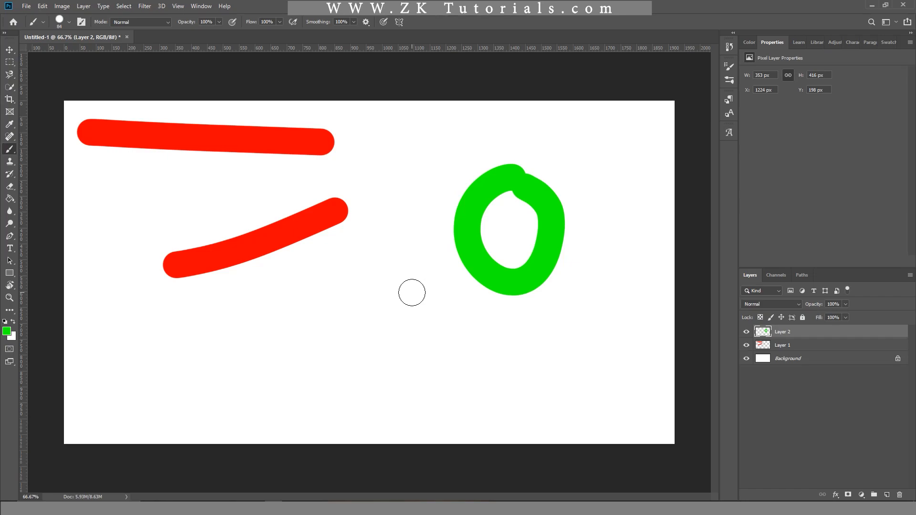
key("v")
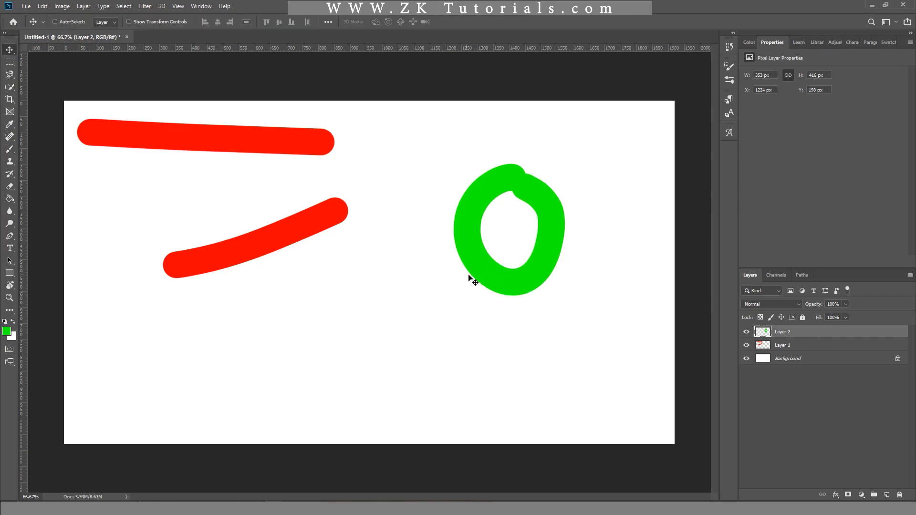
left_click_drag(486, 276, 114, 245)
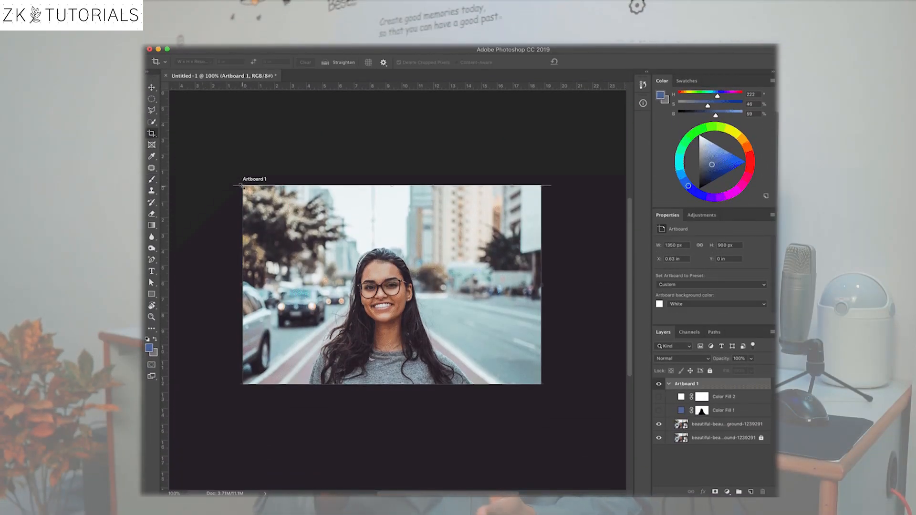
Crop the raccoon photo to a tall frame around the standing raccoon
key("alt+[")
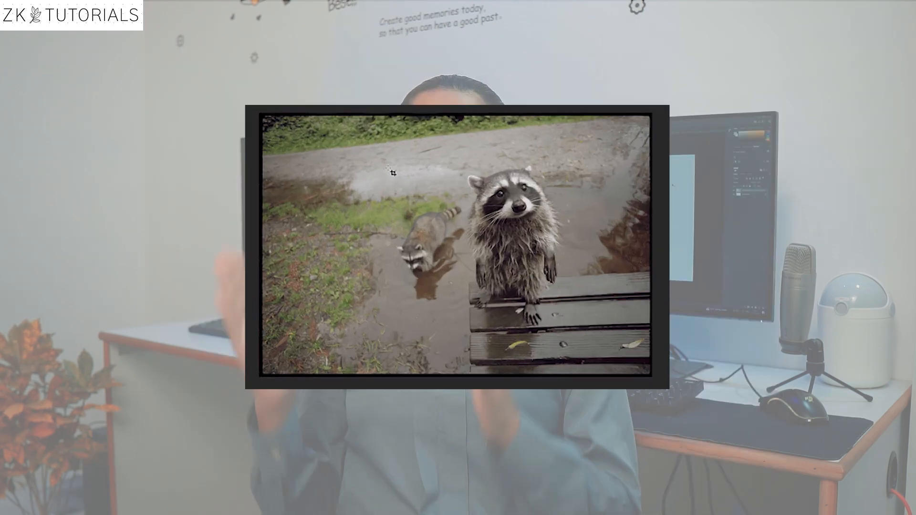
left_click_drag(456, 110, 636, 415)
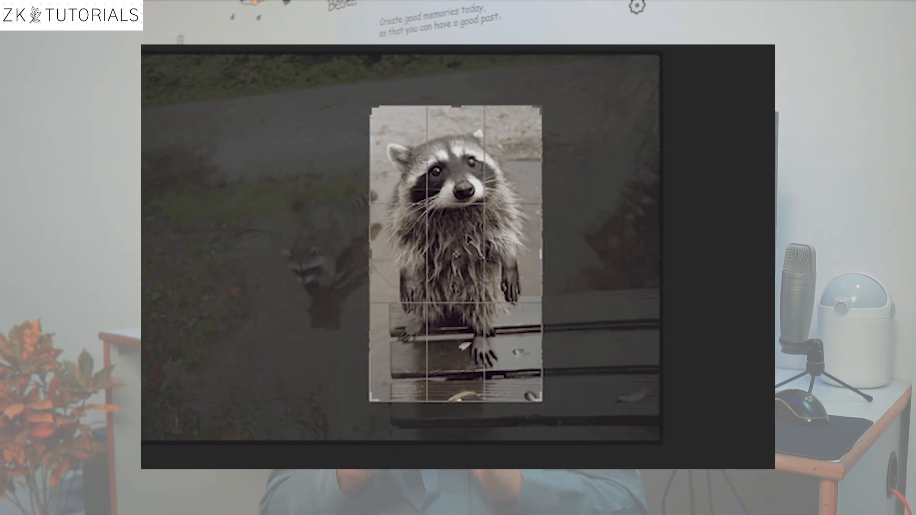
key("Return")
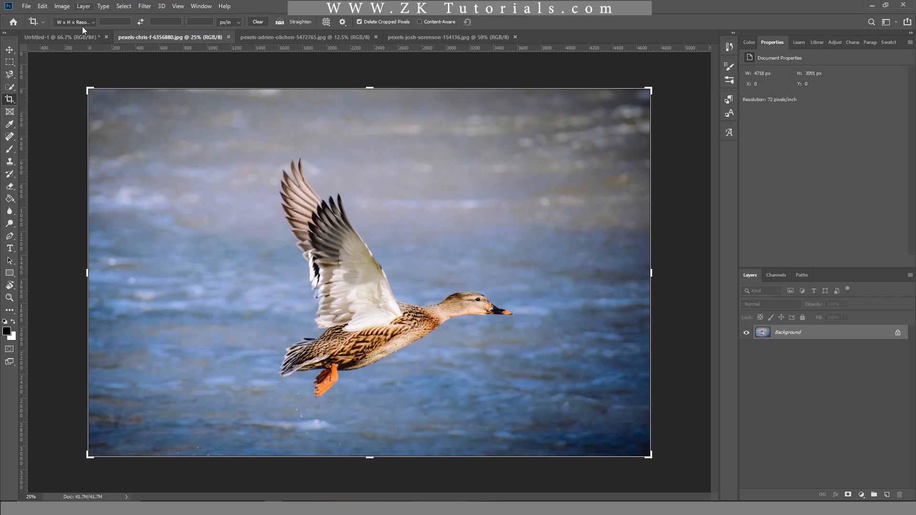
Crop the flying duck photo closely around the bird to about 3006 × 2595 px, and undo the crop
left_click_drag(90, 90, 149, 113)
left_click_drag(600, 447, 554, 414)
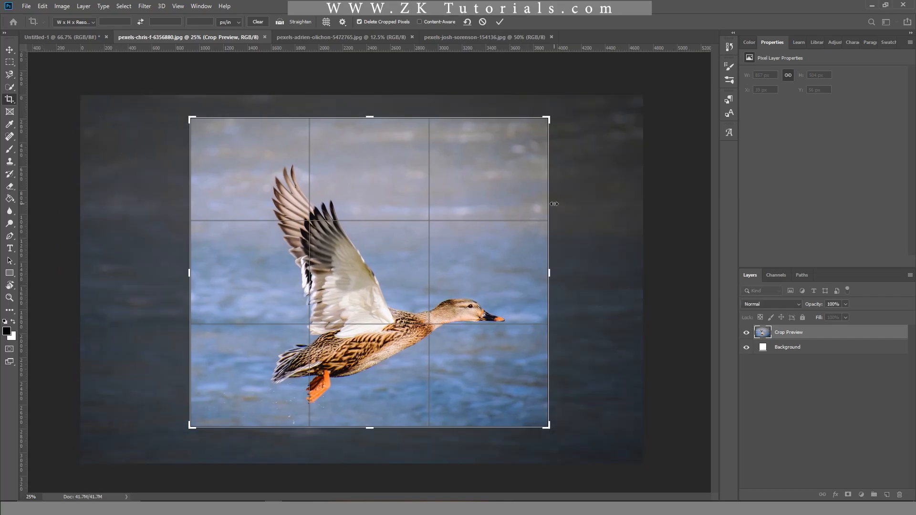
key("Return")
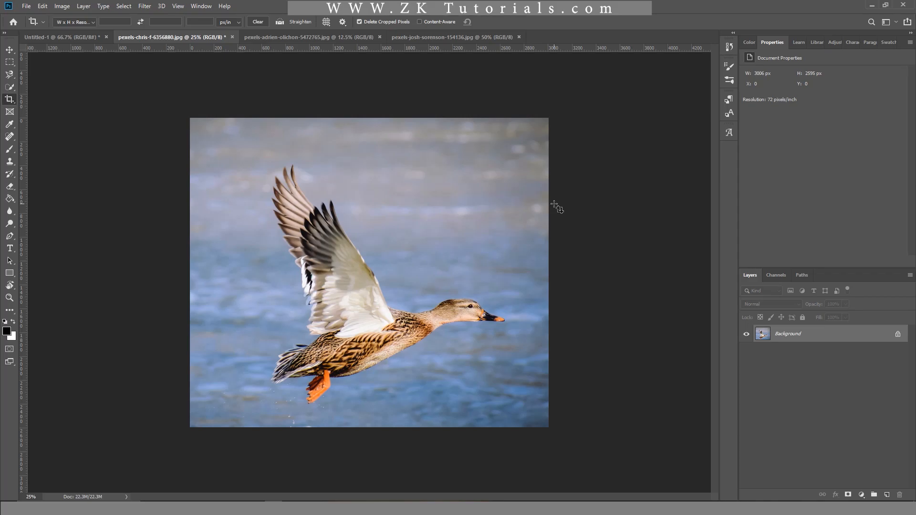
key("ctrl+z")
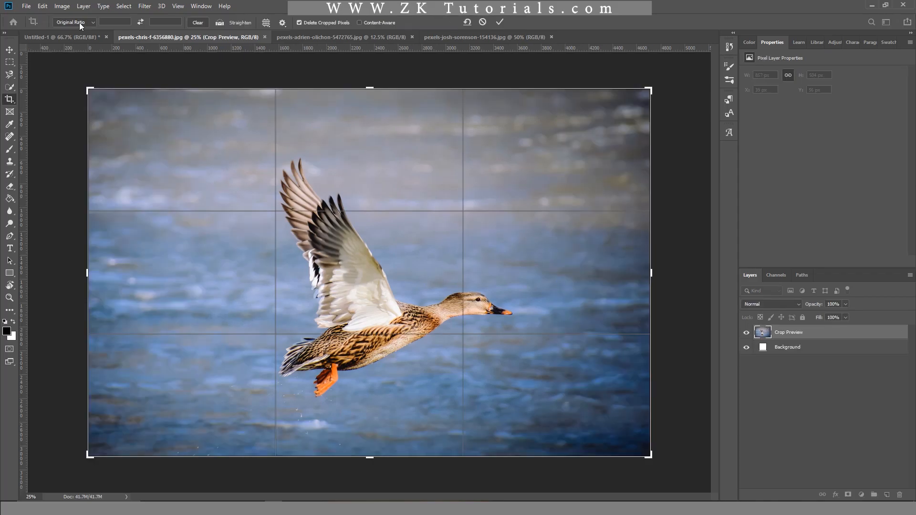
Crop the flying duck photo to a 1:1 square around the bird, about 2480 × 2479 px, and undo the crop
left_click(93, 23)
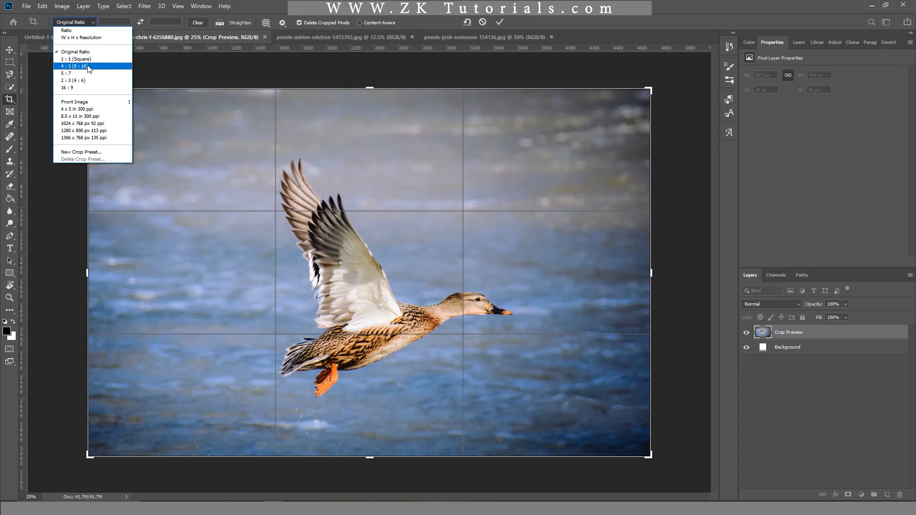
left_click(74, 59)
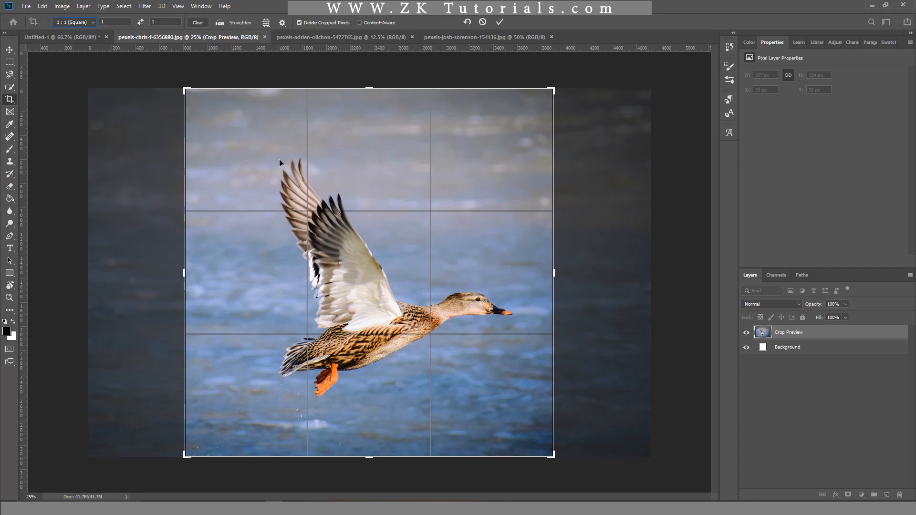
left_click_drag(553, 456, 558, 411)
left_click_drag(202, 103, 222, 125)
left_click_drag(406, 322, 369, 326)
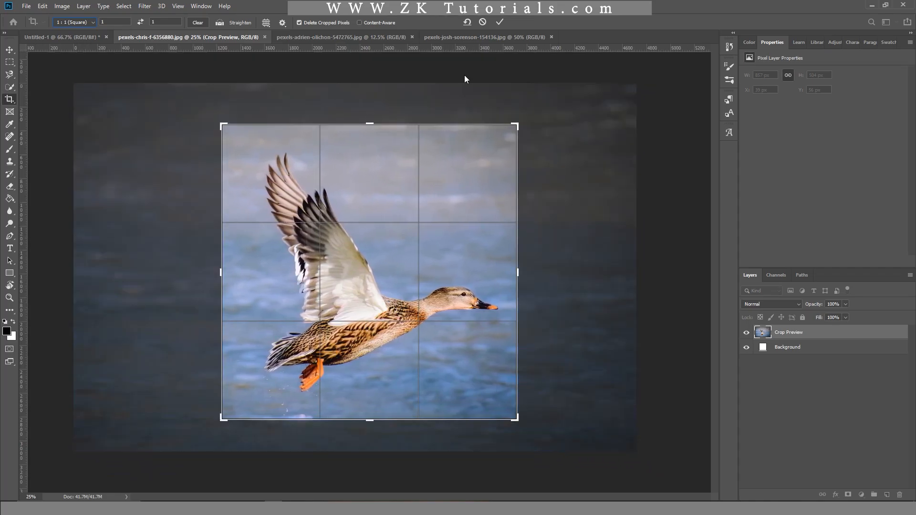
left_click(500, 21)
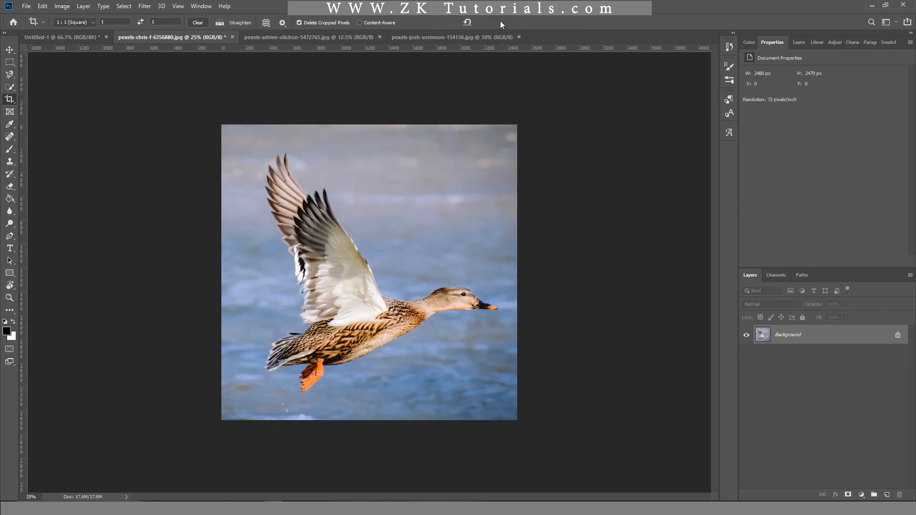
key("ctrl+z")
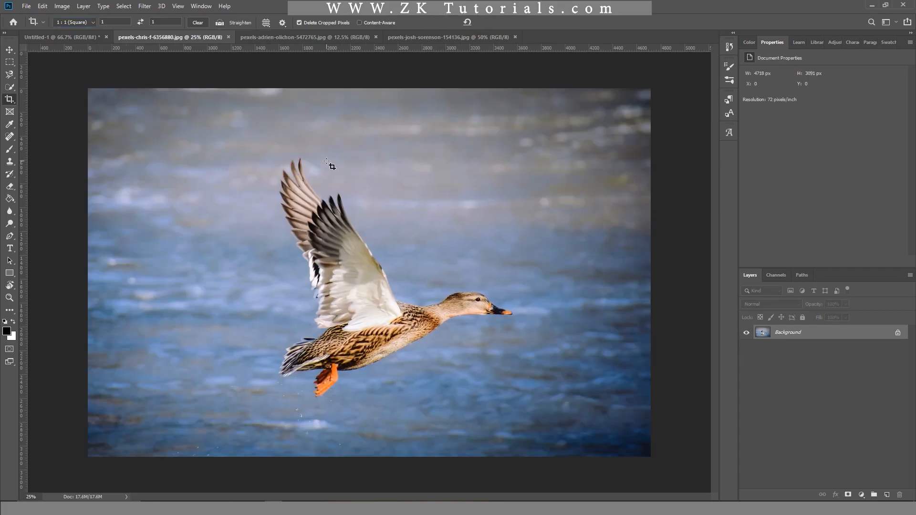
Switch to the building photo pexels-adrien-olichon-5472765.jpg and activate the Perspective Crop tool
key("ctrl+Tab")
right_click(9, 99)
left_click(48, 109)
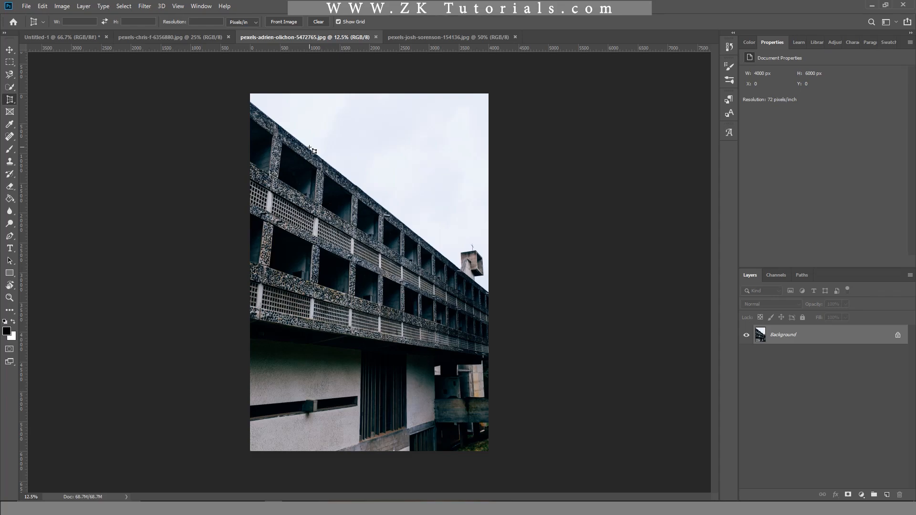
Try to perspective-crop the building photo along the four corners of the slanted windowed facade
left_click(250, 103)
left_click(488, 294)
left_click(488, 355)
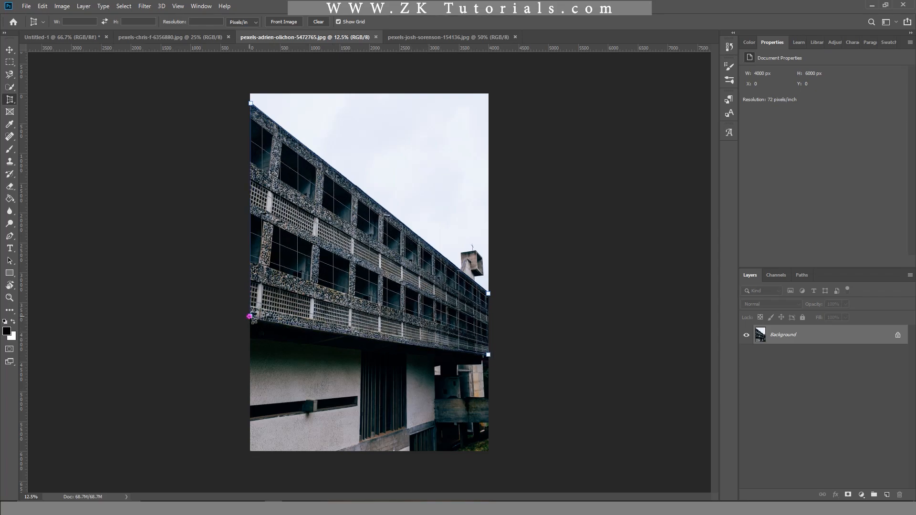
left_click(250, 317)
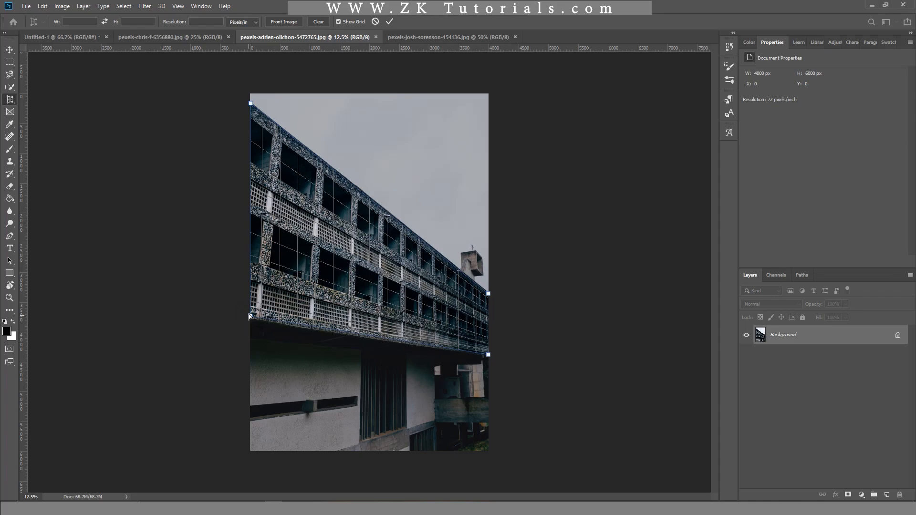
left_click(390, 22)
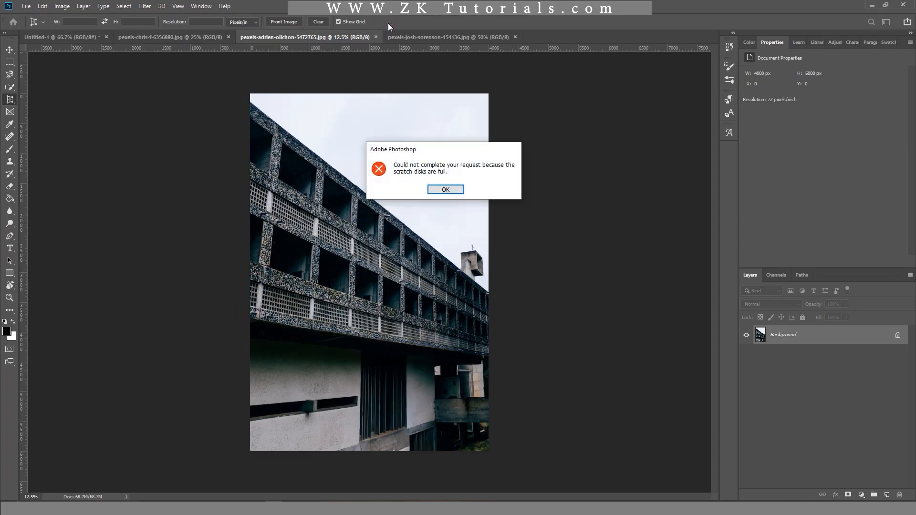
left_click(447, 190)
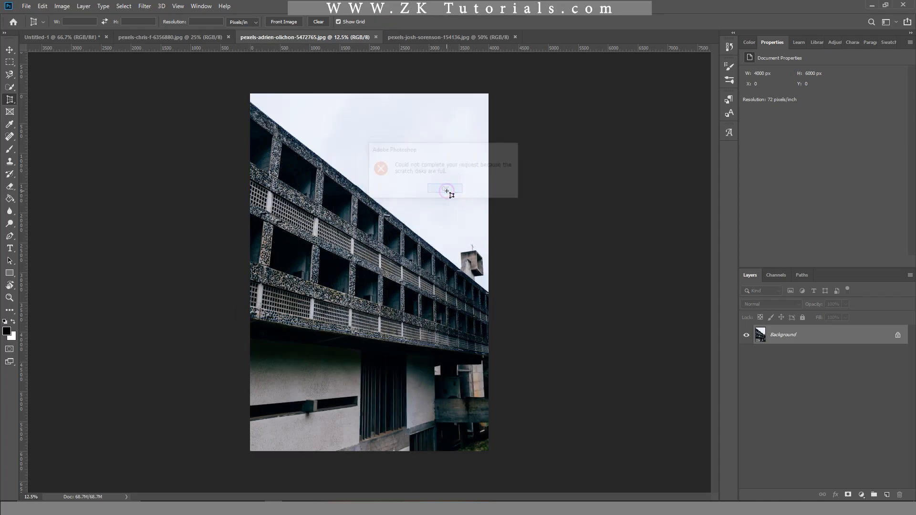
left_click(252, 107)
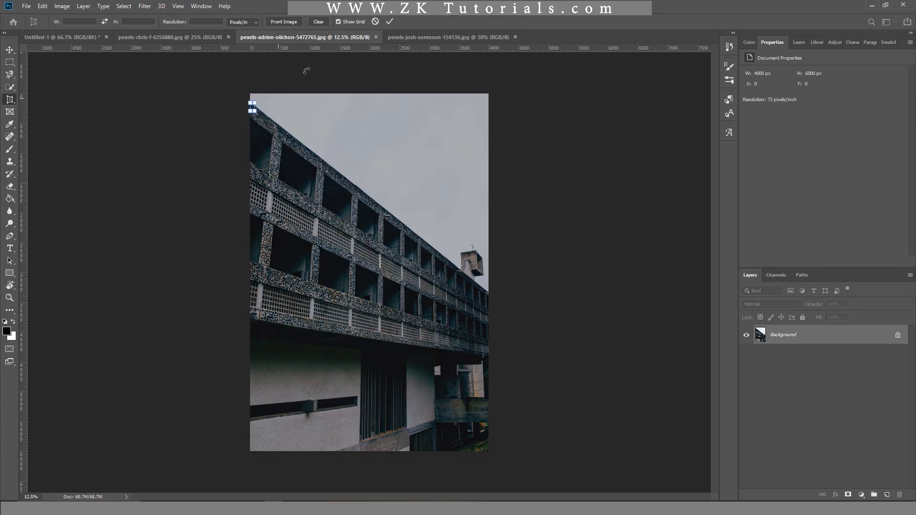
left_click(375, 22)
Perspective-crop the building photo to its two slanted window rows, straightening the facade into a frame of about 5113 × 3520 px
left_click(250, 103)
left_click(488, 292)
left_click(488, 351)
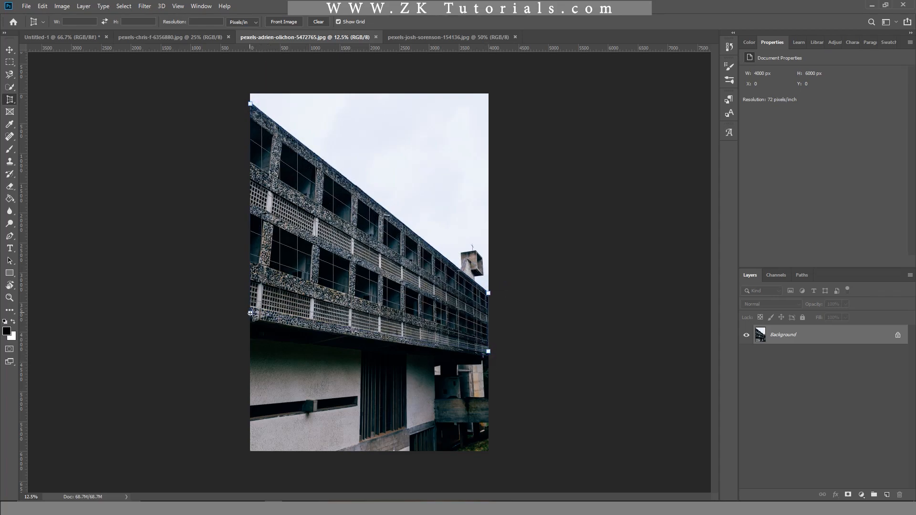
left_click(250, 316)
left_click(392, 21)
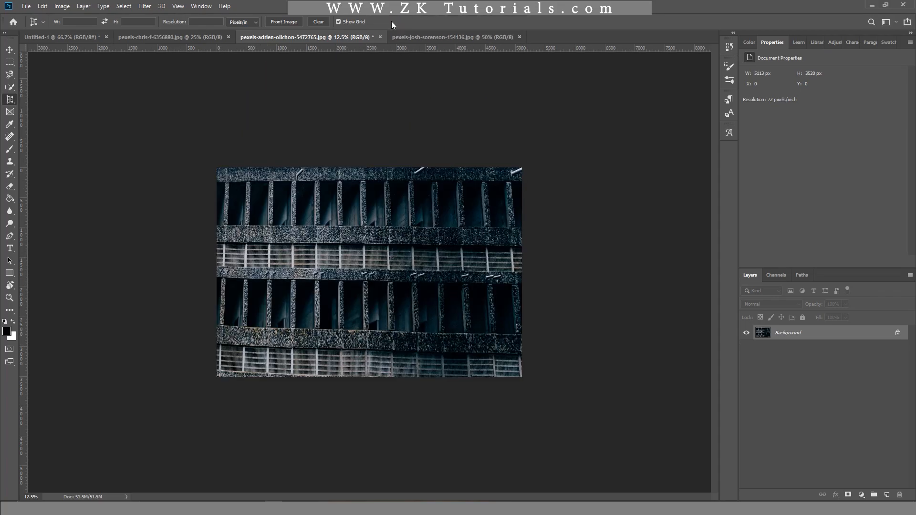